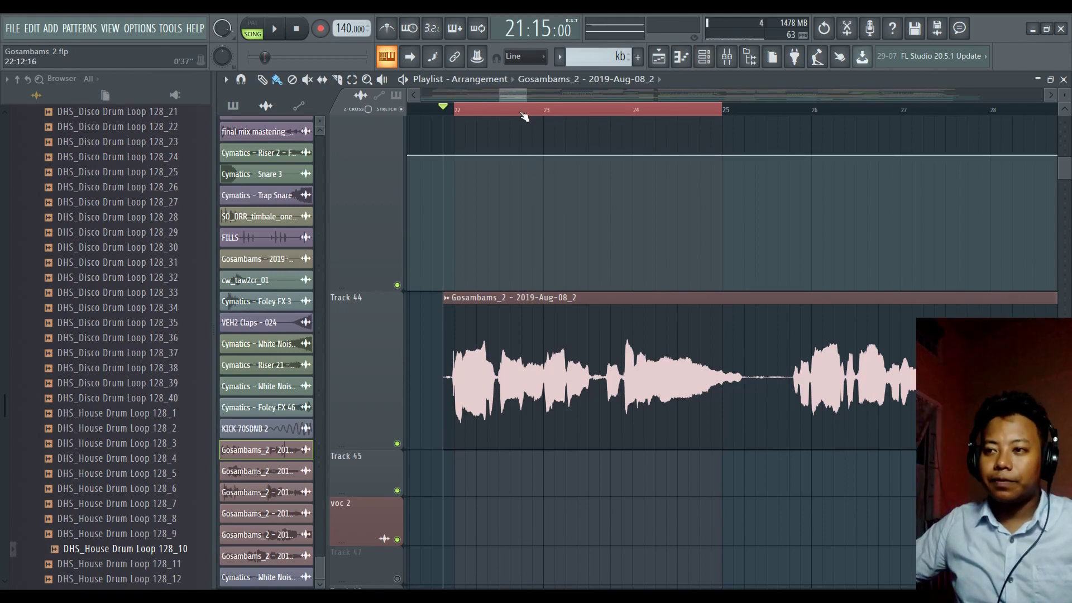
Open the mixer with the final 1 vocal track's effects chain and play the vocal section.
scroll(524, 115, down, 2)
click(731, 60)
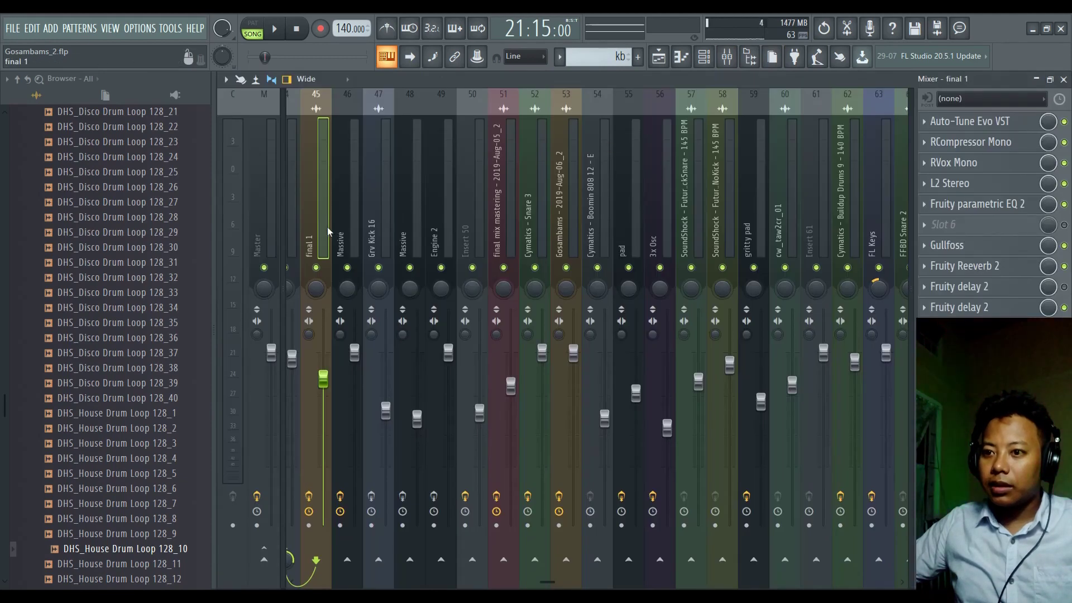
click(275, 30)
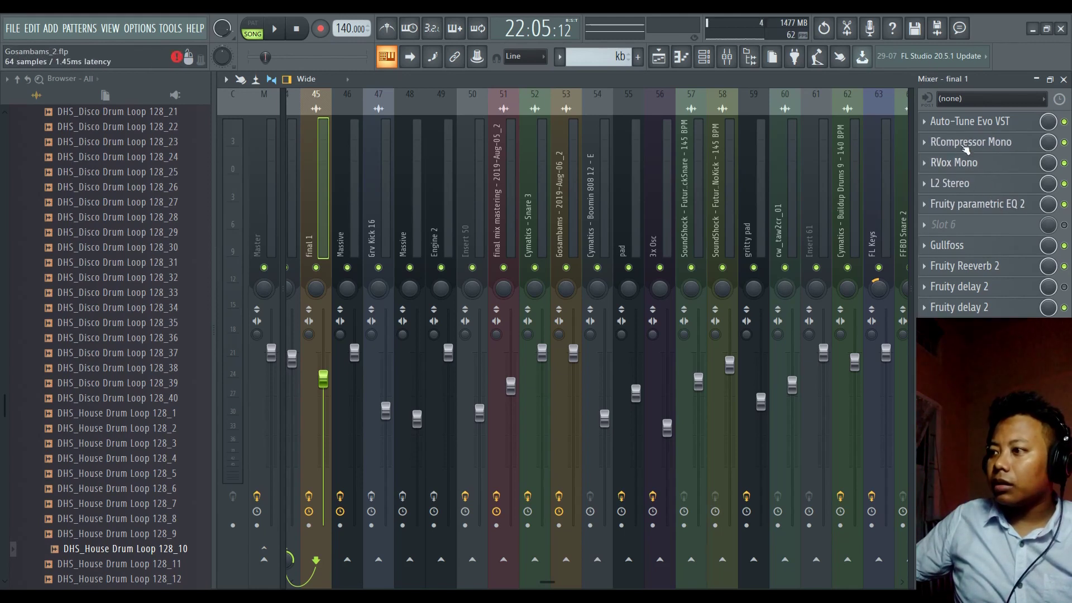
Open RVox Mono on the final 1 track, review its gate, compression and gain during playback, and close it.
click(964, 165)
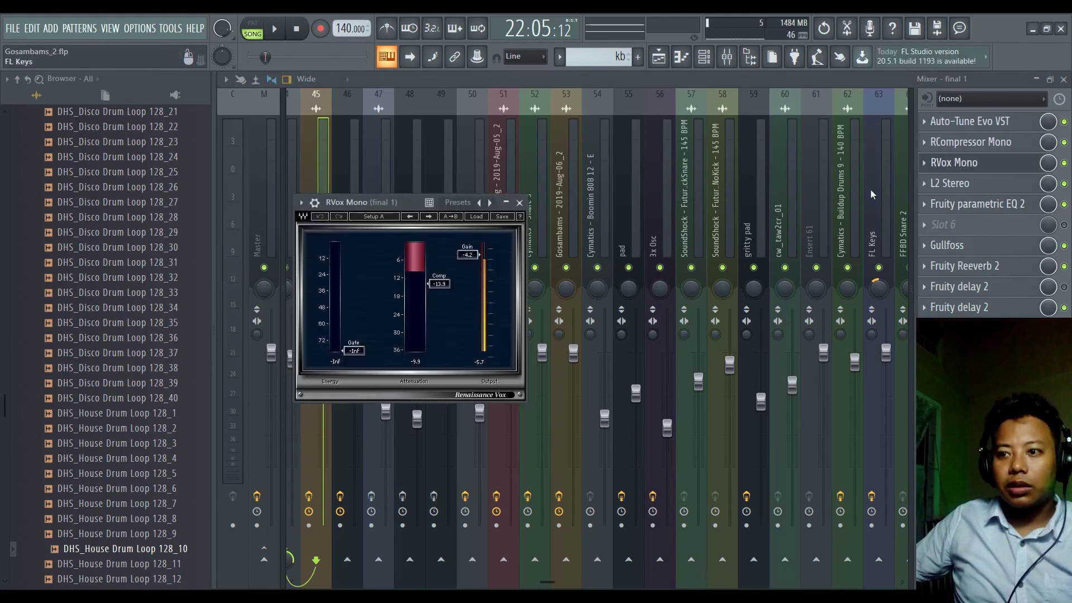
click(275, 31)
click(275, 31)
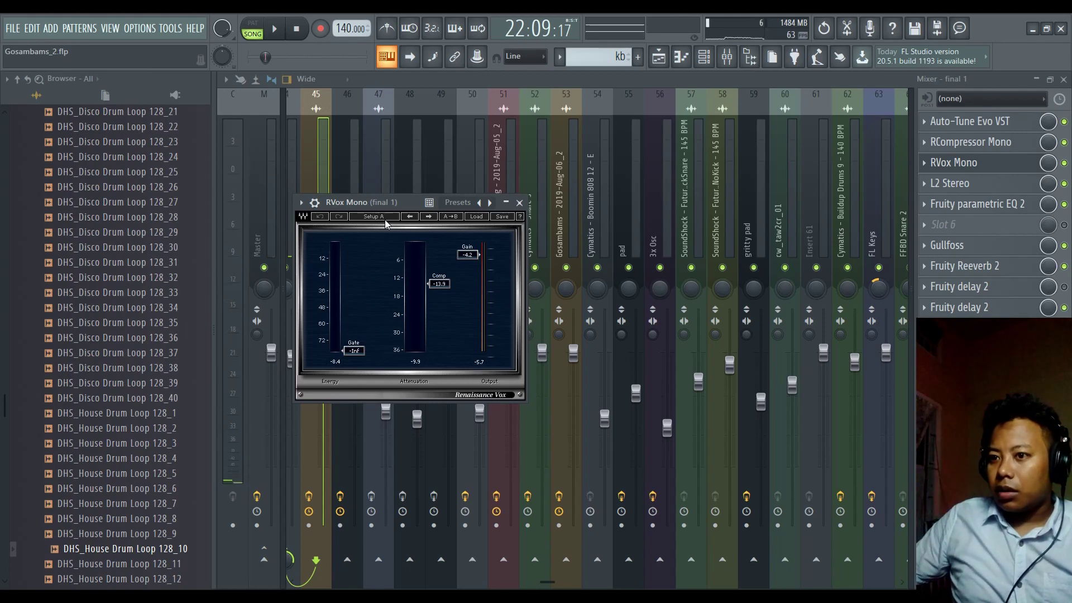
drag(384, 207, 476, 156)
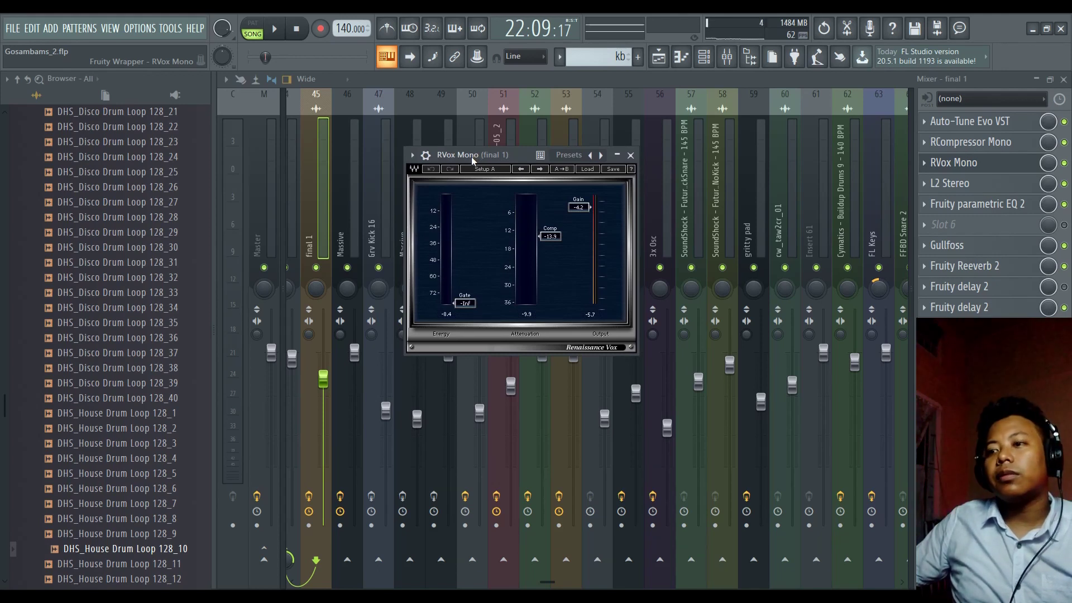
drag(473, 159, 445, 165)
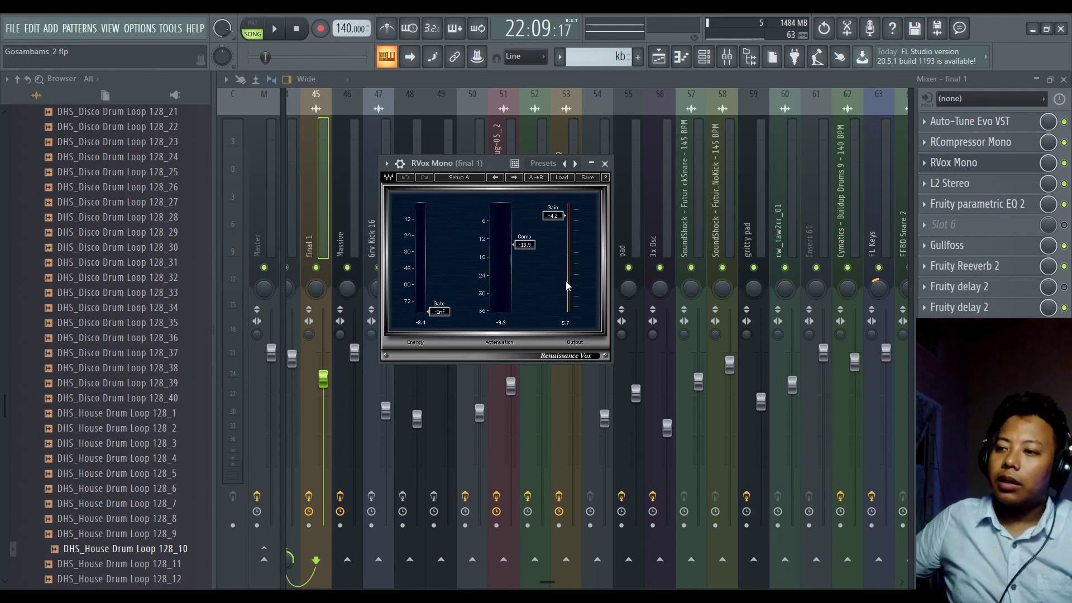
click(605, 163)
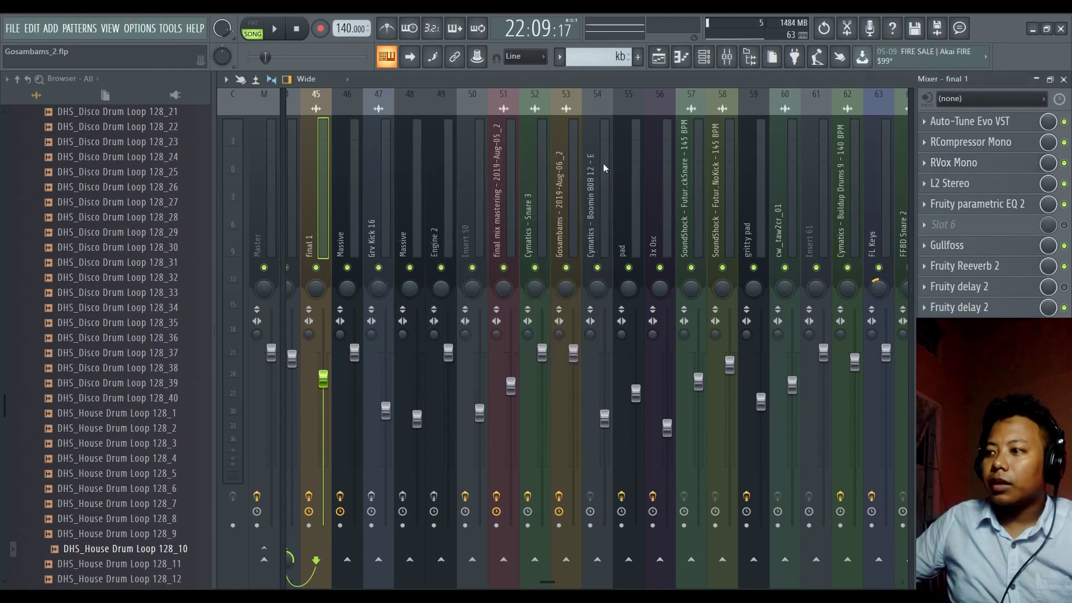
Open L2 Stereo on the final 1 track, review its threshold and out ceiling during playback, and close it.
click(961, 189)
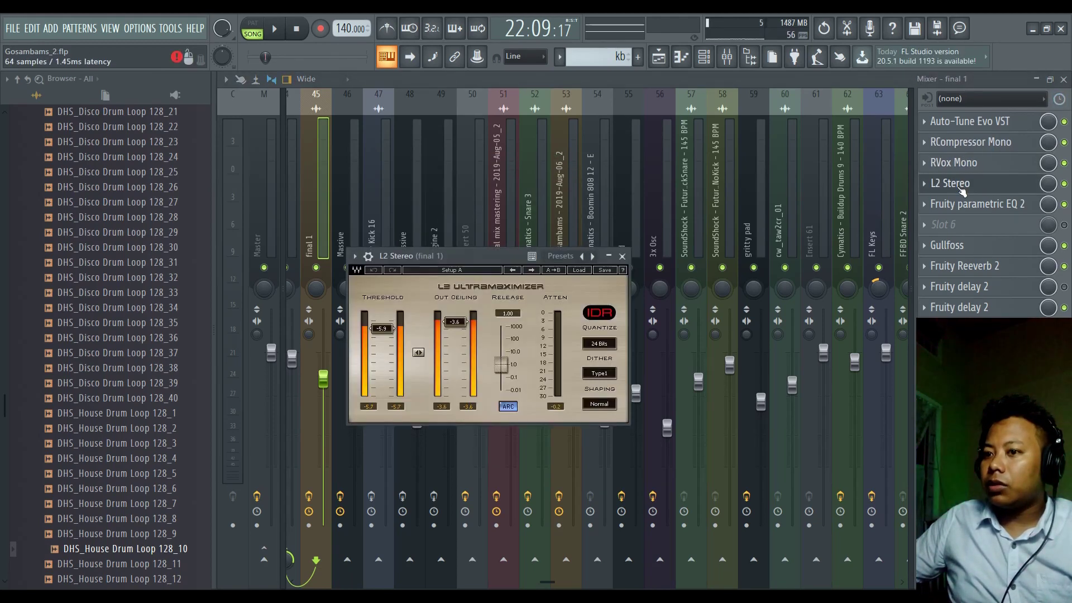
click(279, 31)
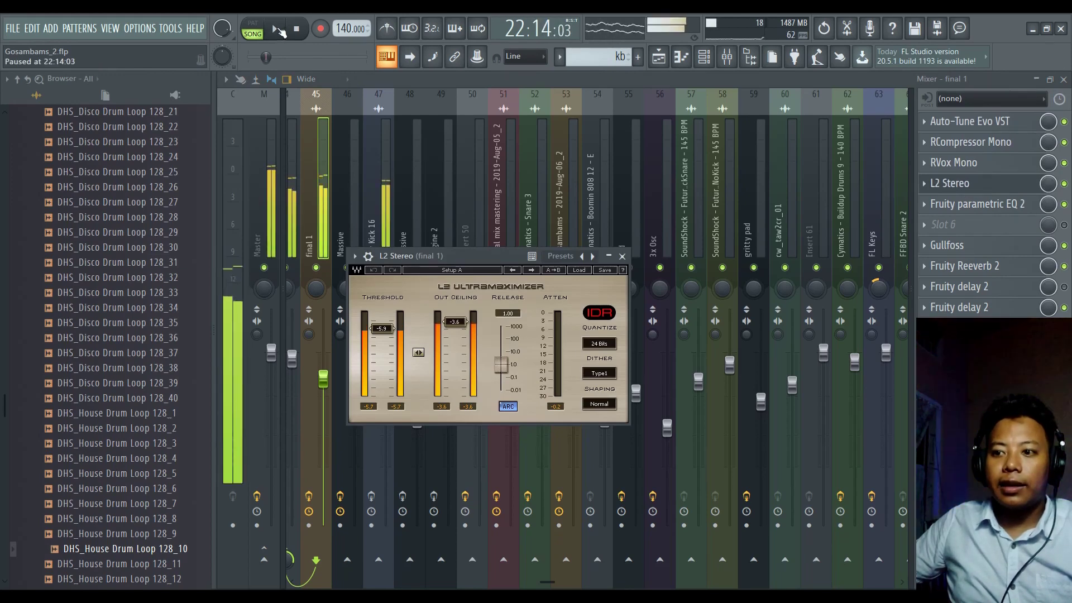
drag(442, 260, 461, 229)
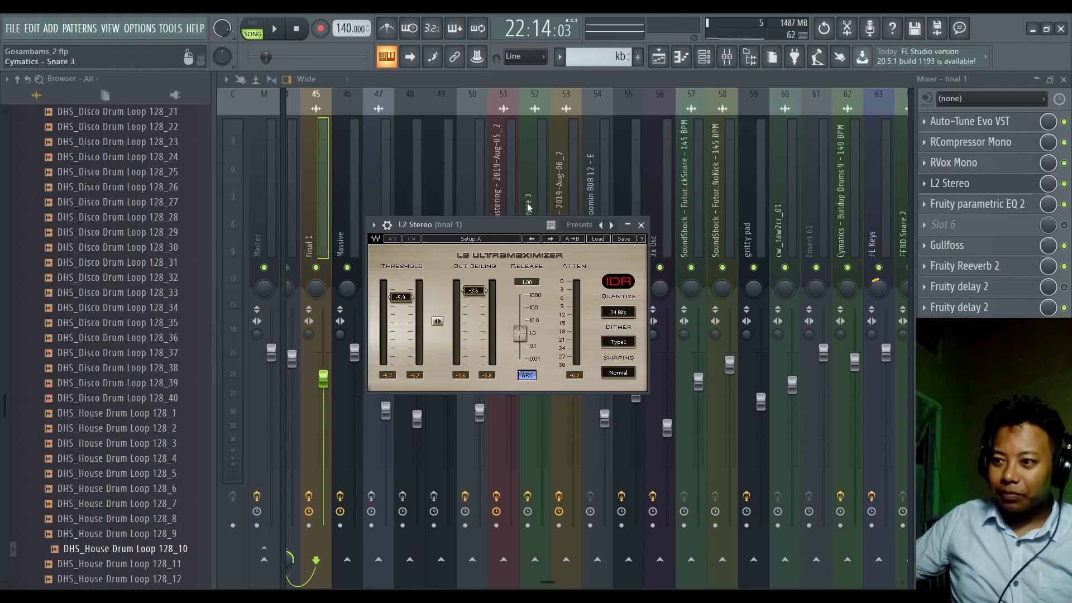
click(641, 224)
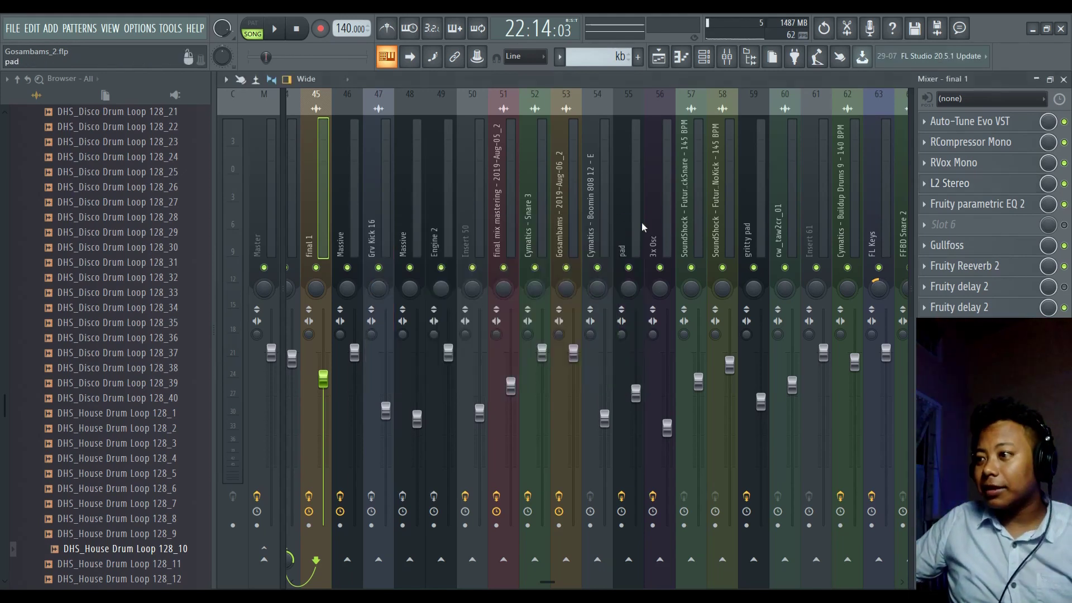
Open Fruity parametric EQ 2 on the final 1 track and set high-pass band 1's bandwidth to 61%.
click(997, 205)
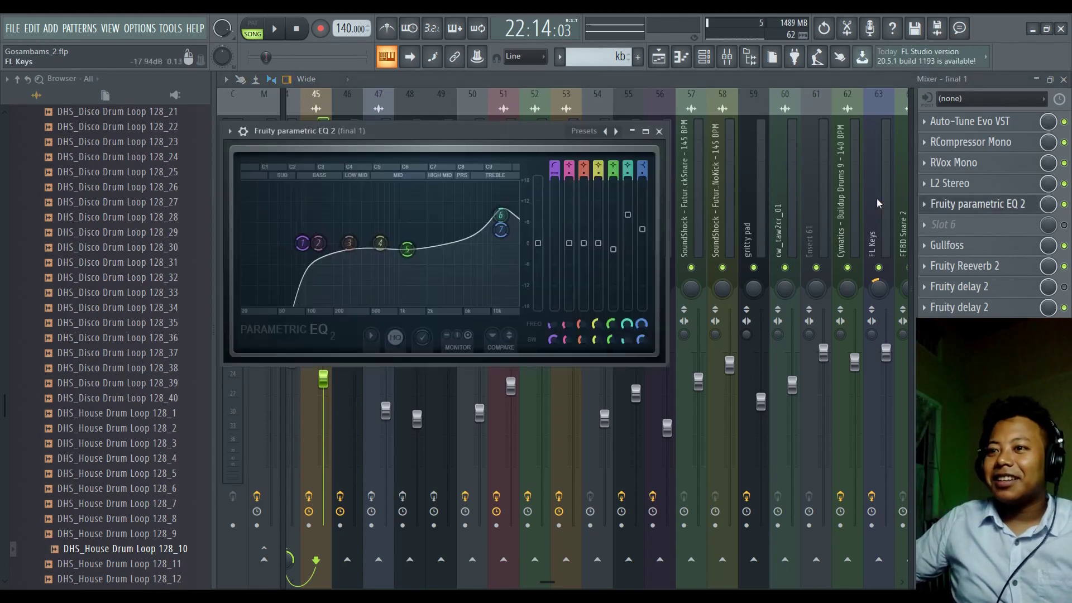
drag(440, 137, 500, 171)
click(274, 29)
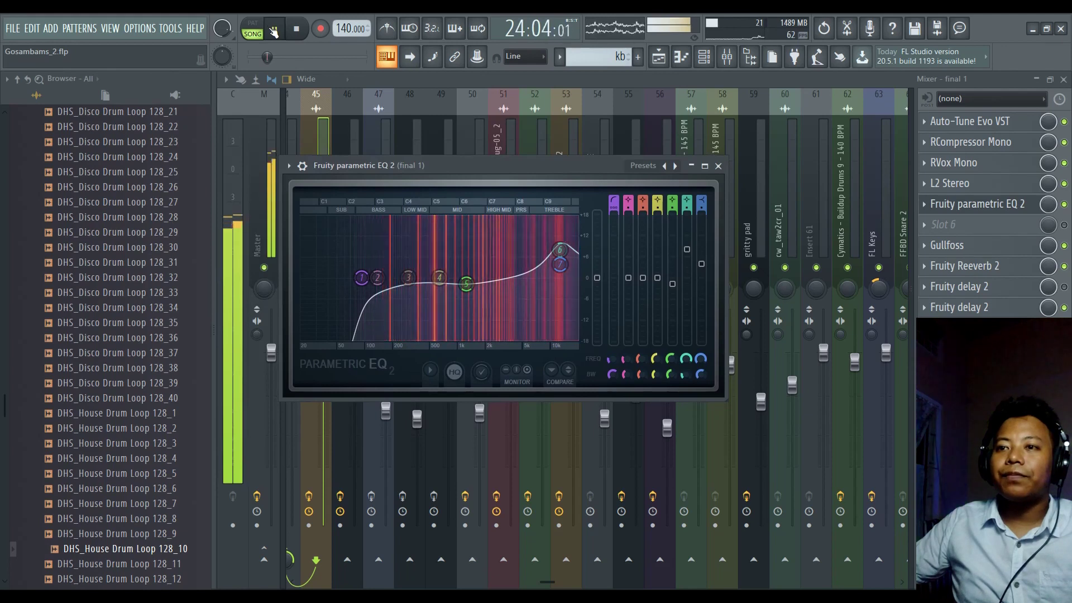
click(274, 34)
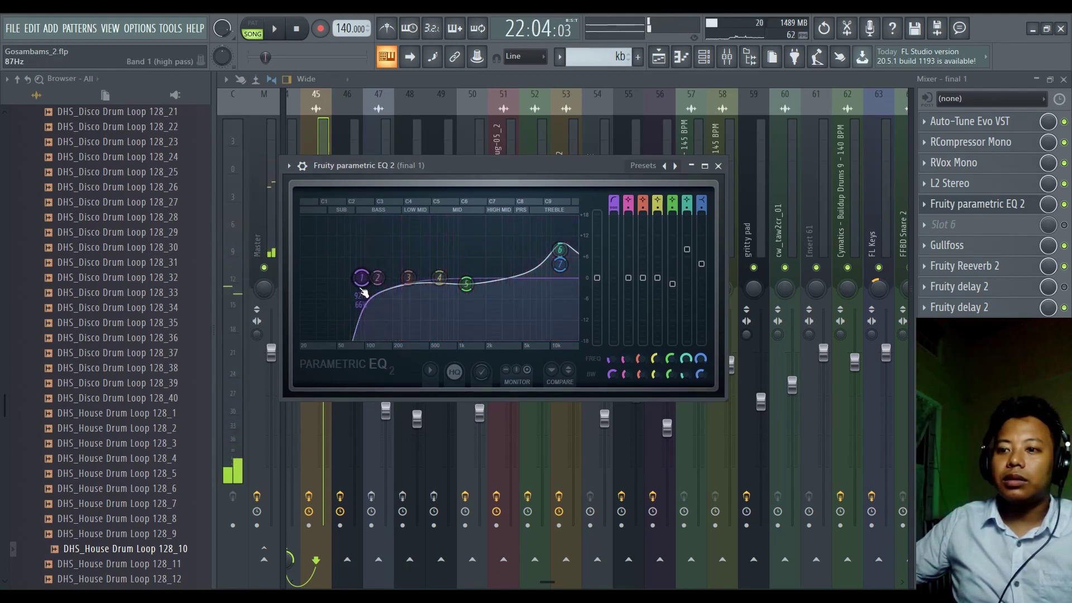
scroll(364, 293, down, 5)
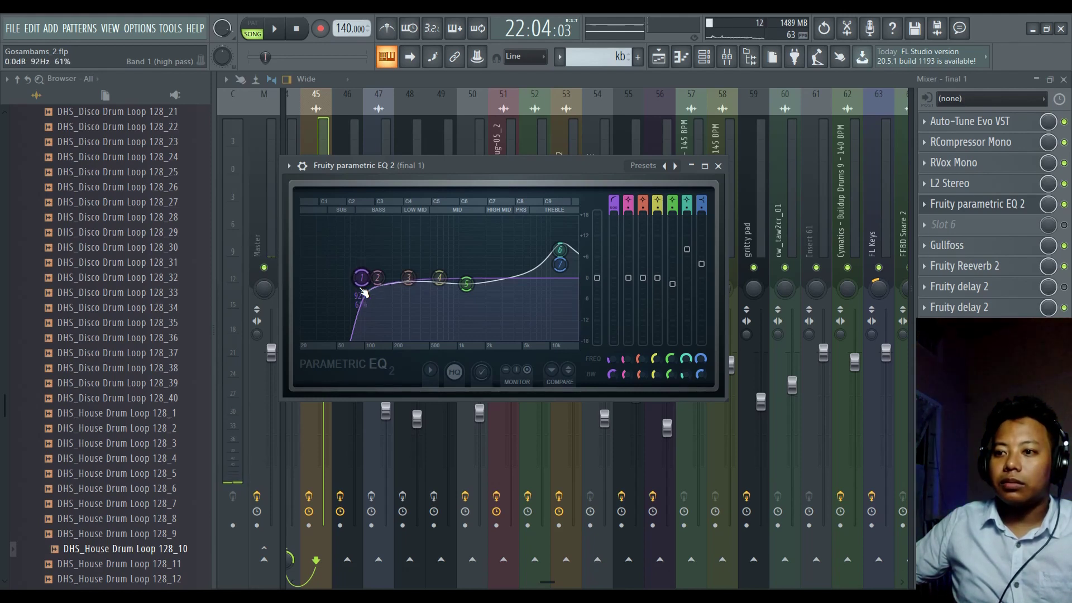
drag(462, 162, 484, 162)
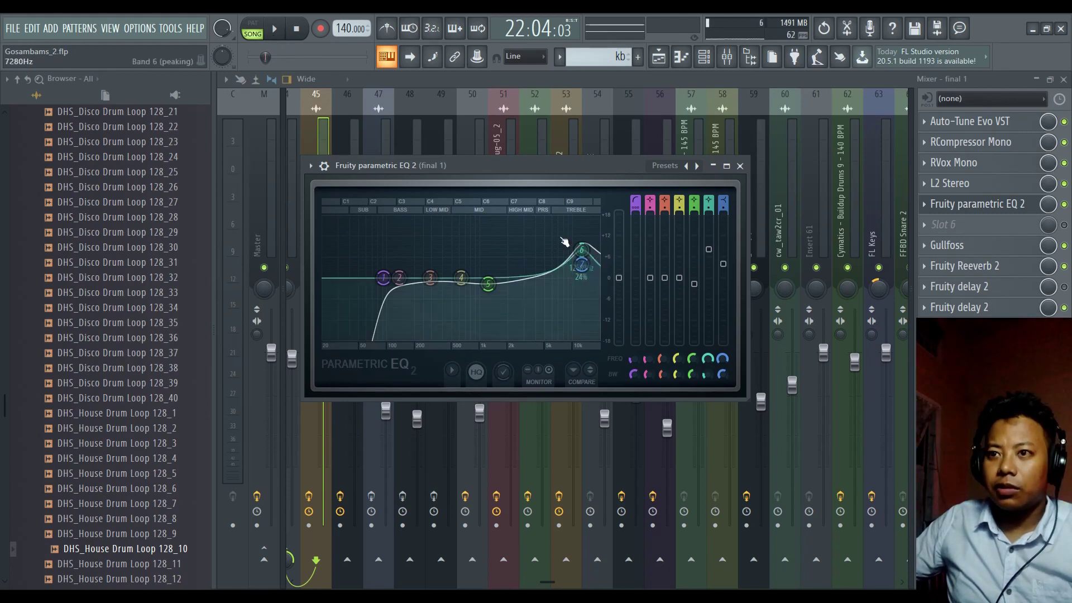
Lower EQ band 6 to around 0 dB during playback to hear the vocal without the treble boost.
click(278, 30)
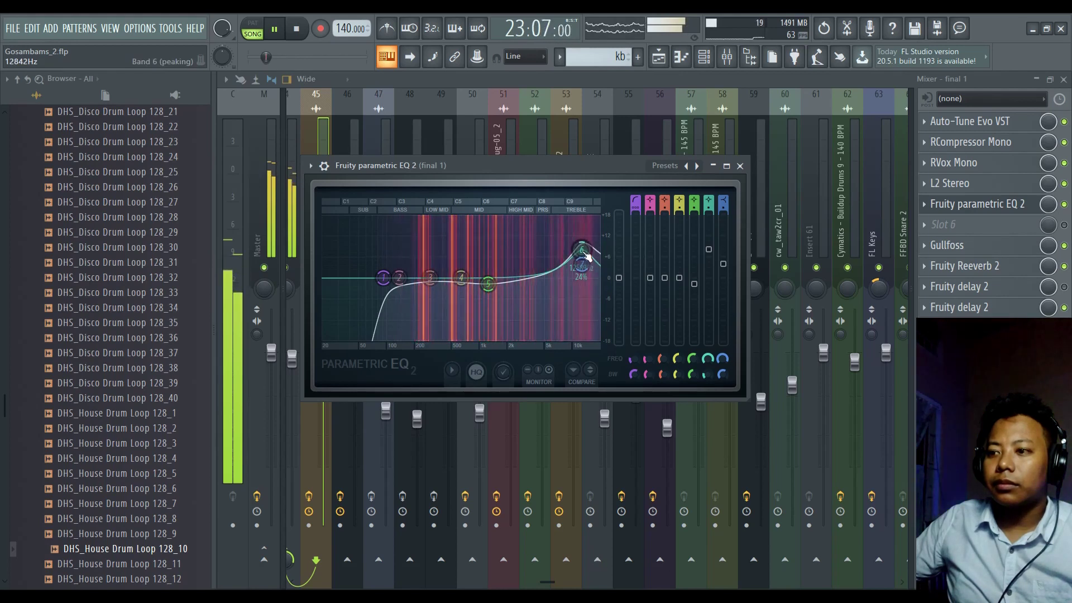
drag(585, 257, 583, 283)
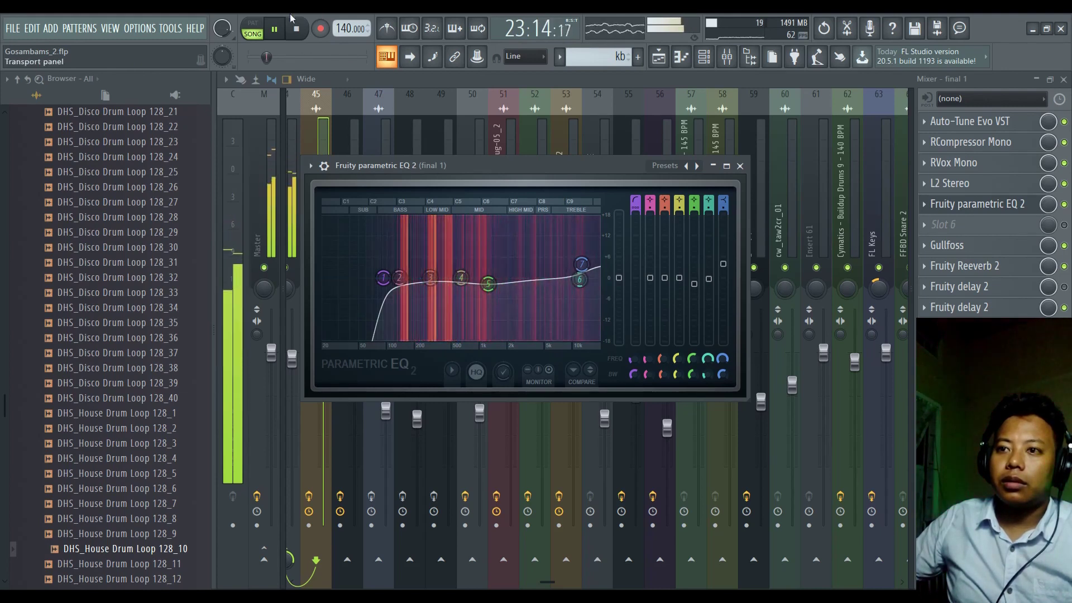
click(275, 29)
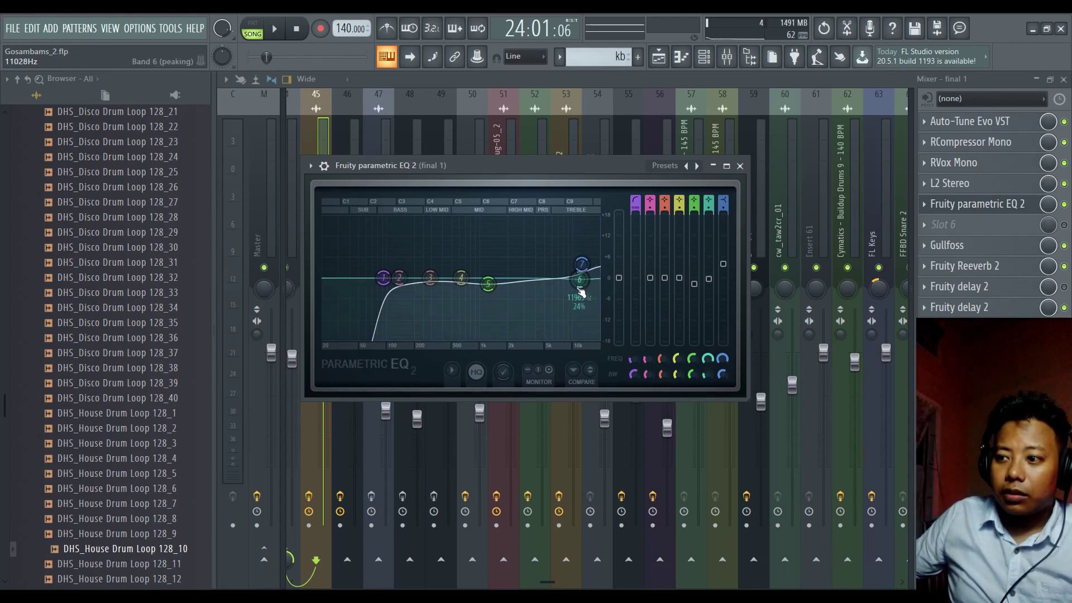
Raise EQ band 6 back to a treble boost at about 13.7 kHz while comparing the sound in playback.
mouse_move(580, 279)
mouse_down()
mouse_move(579, 252)
mouse_move(577, 276)
mouse_up()
click(274, 29)
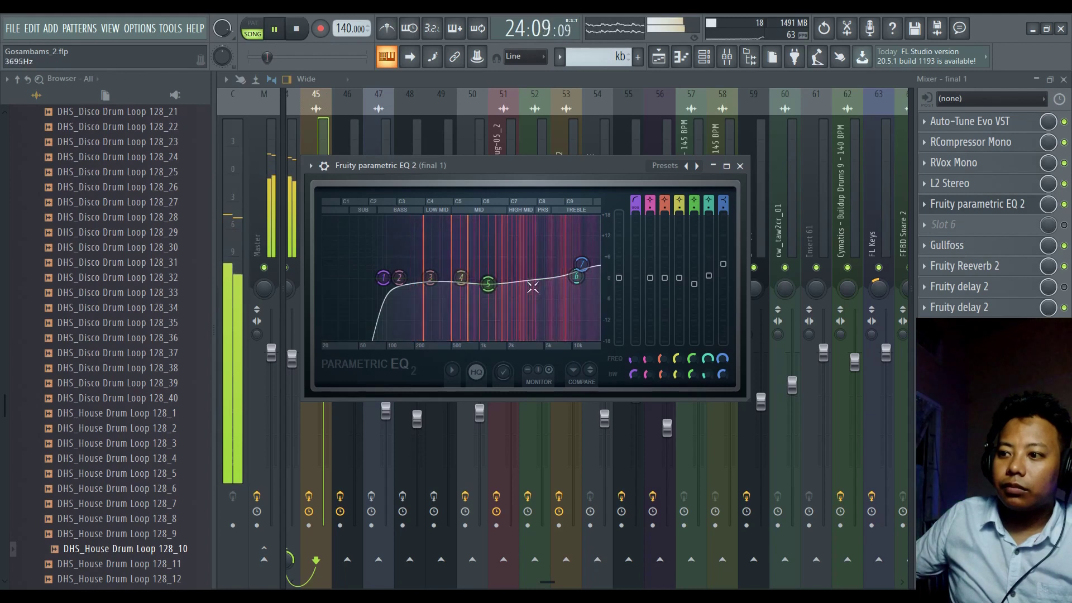
drag(577, 276, 585, 255)
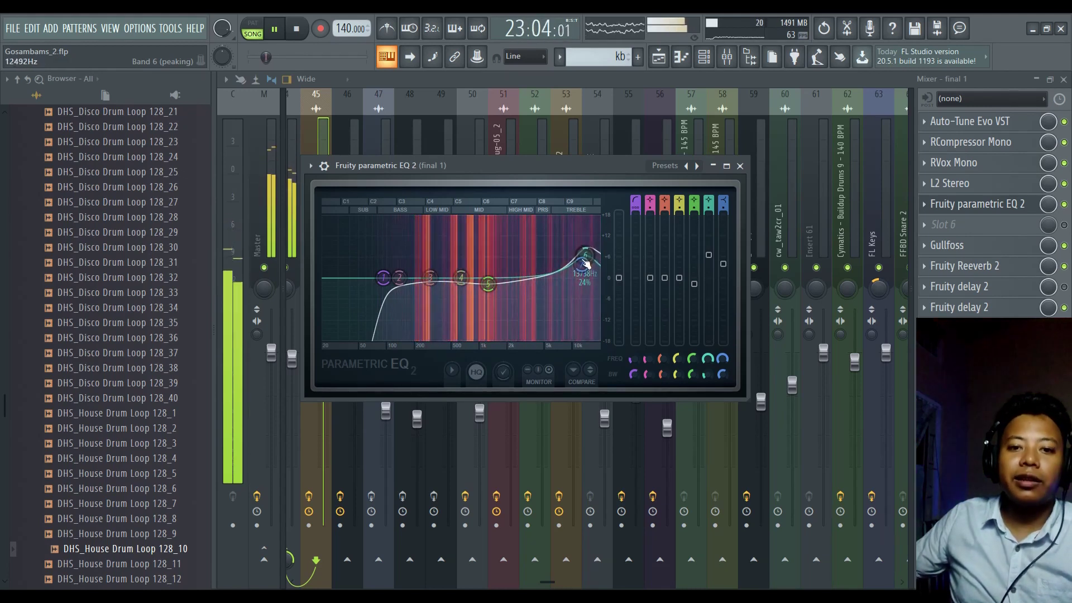
key(space)
drag(522, 167, 576, 169)
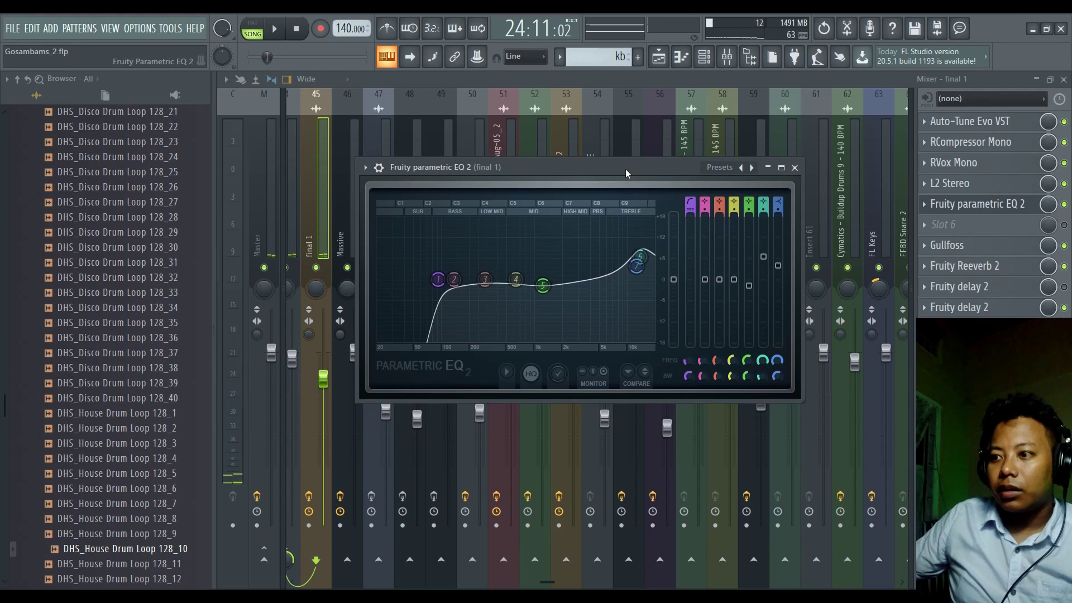
drag(626, 169, 602, 140)
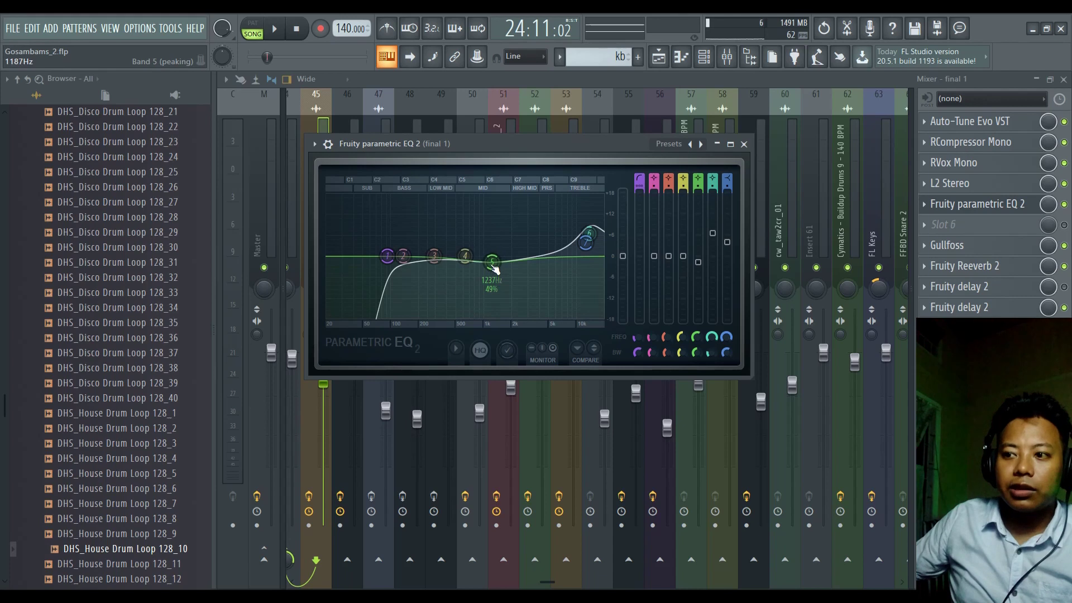
Try different bandwidths on EQ band 5 during playback, ending at 34%.
click(277, 31)
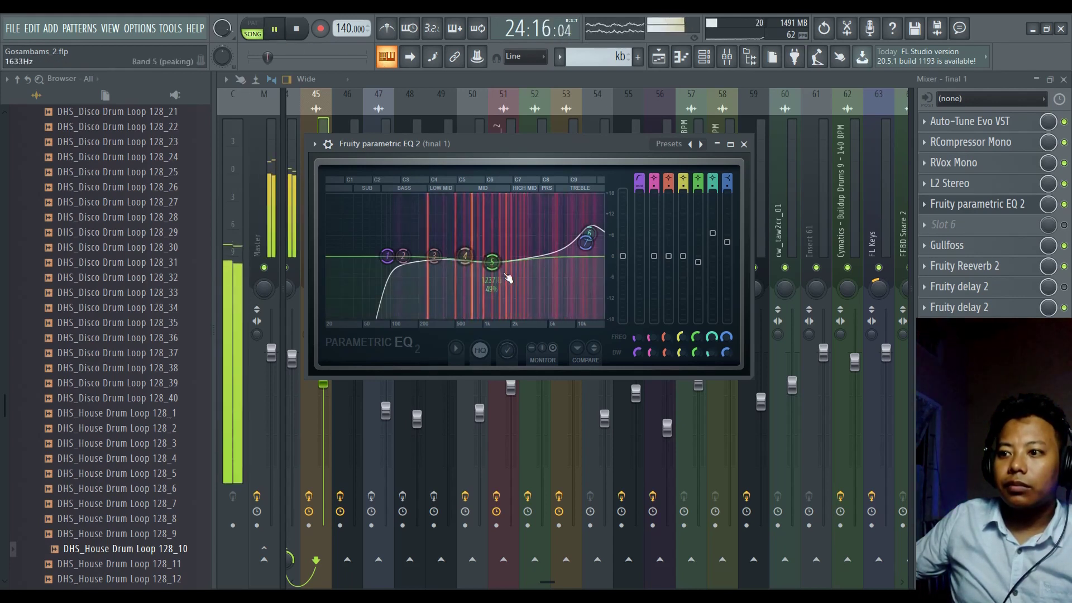
scroll(497, 269, up, 3)
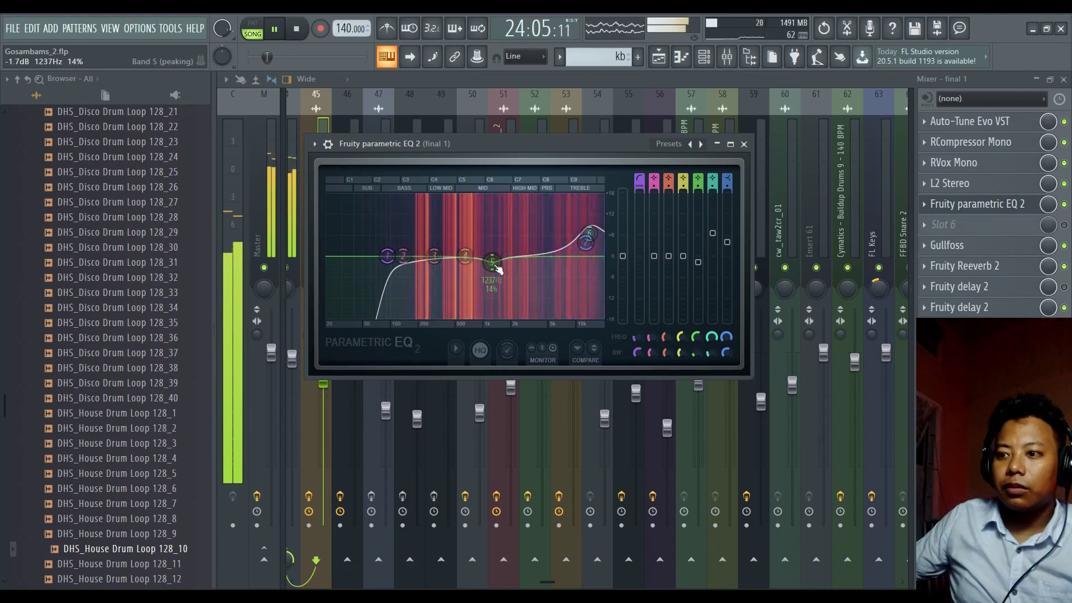
click(273, 31)
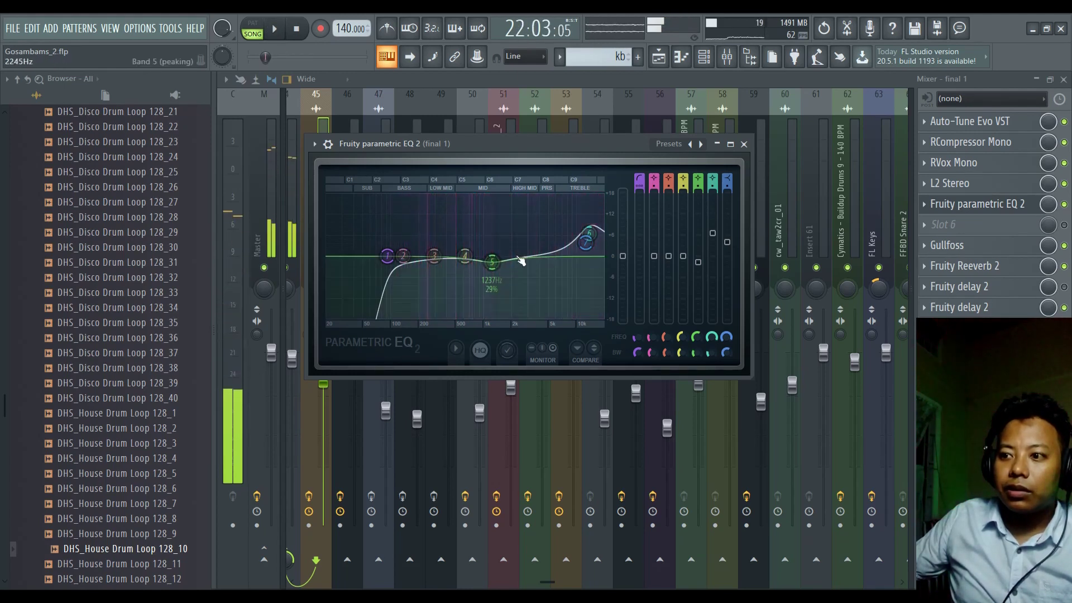
scroll(501, 270, up, 2)
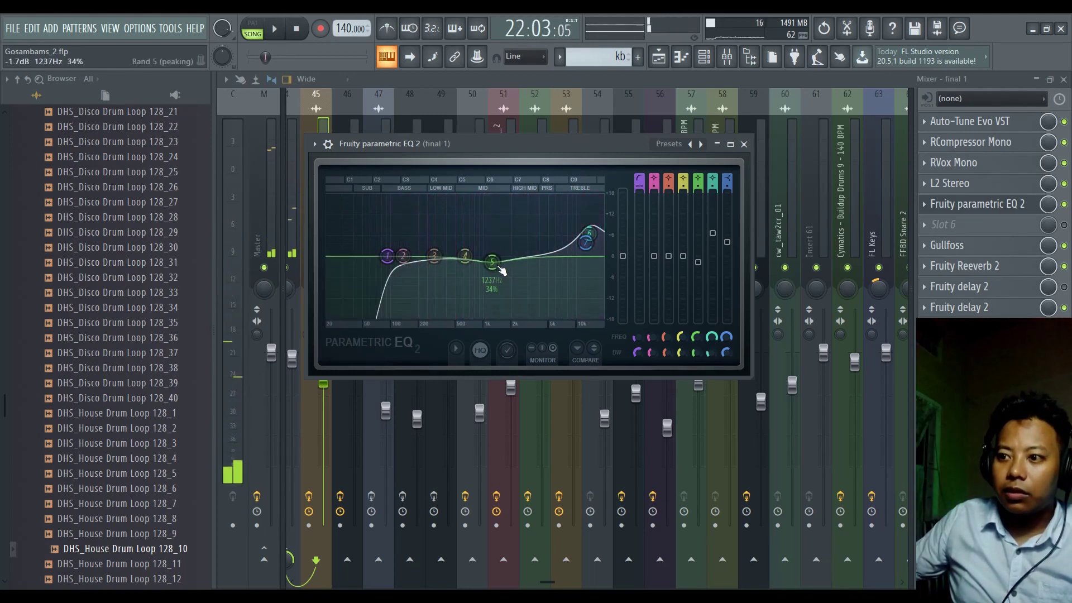
Boost EQ band 5 to find the harsh frequency during playback, and set it to -2.5 dB at 1615 Hz with 25% bandwidth.
drag(492, 261, 494, 196)
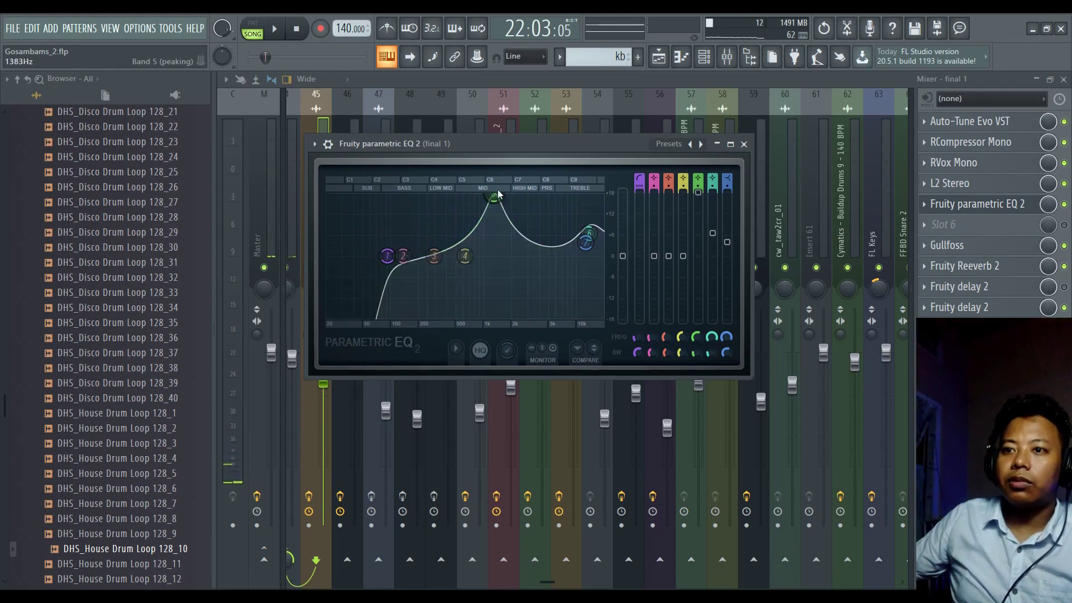
click(276, 31)
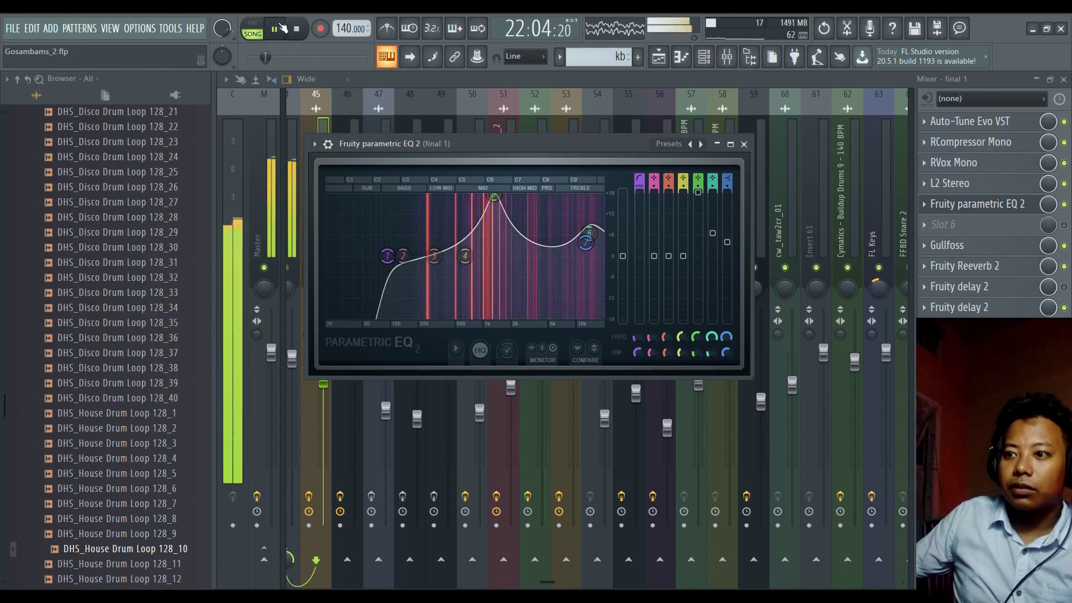
scroll(492, 204, down, 5)
scroll(492, 205, down, 2)
scroll(492, 205, up, 5)
drag(492, 202, 503, 262)
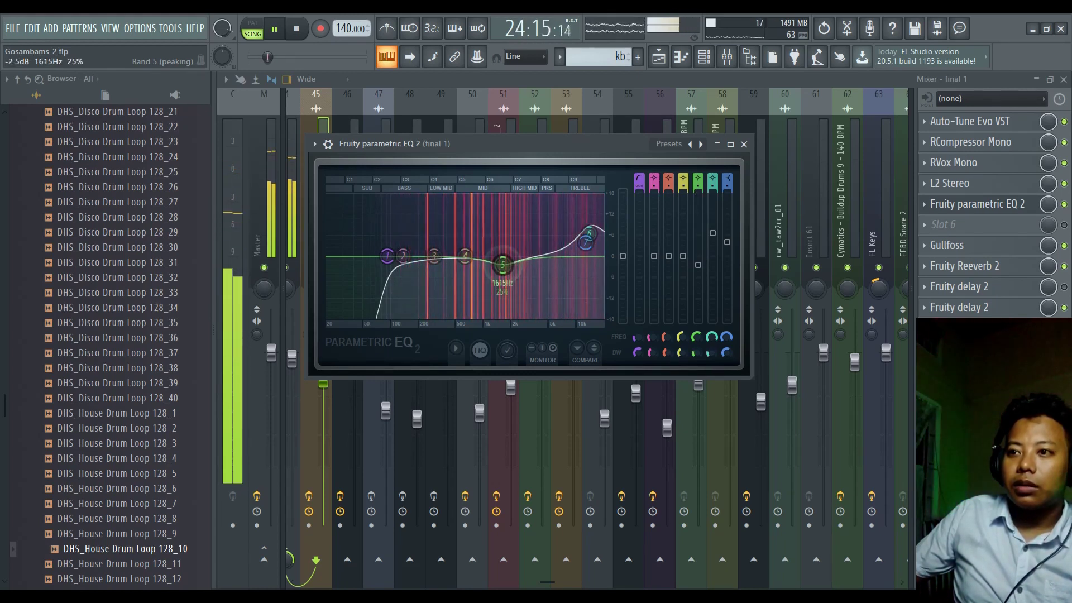
click(278, 30)
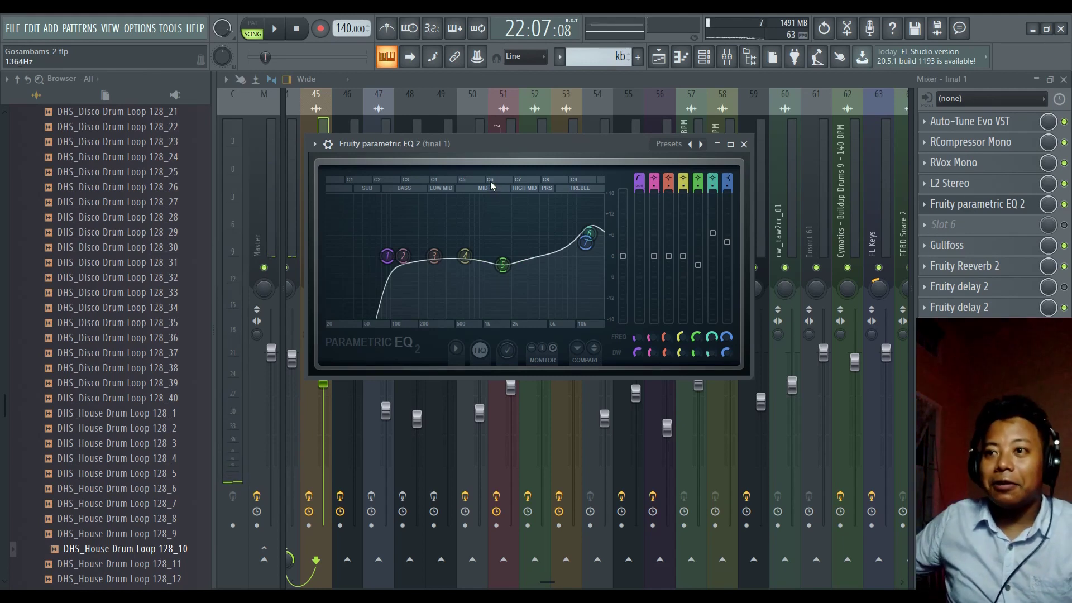
Raise the high-pass cutoff of EQ band 1 to band 3's frequency and lower band 6 slightly below 0 dB, checking in playback.
click(276, 33)
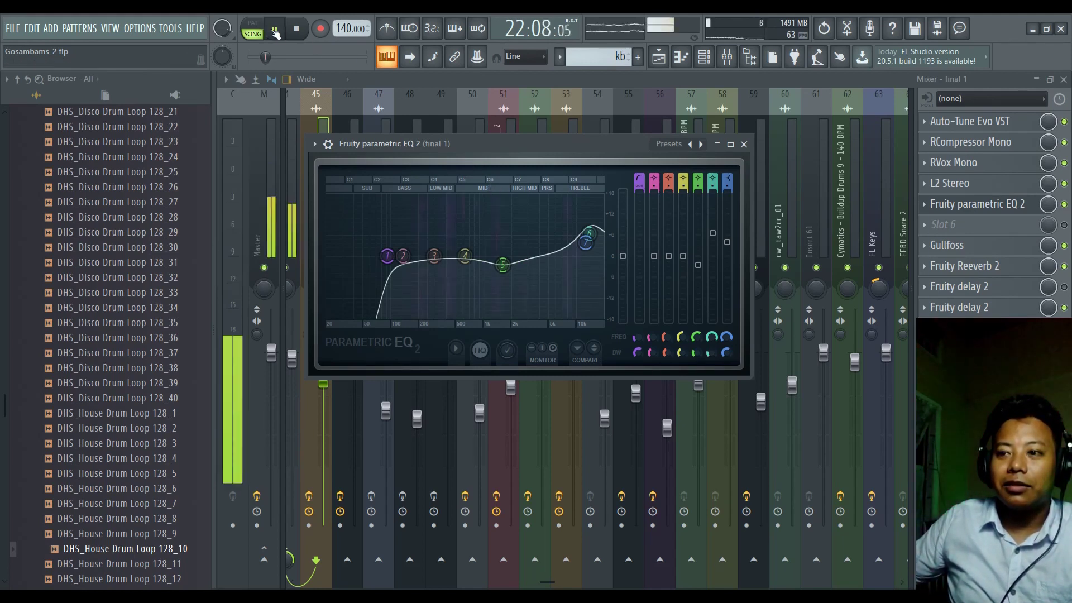
drag(387, 256, 446, 256)
drag(589, 233, 590, 264)
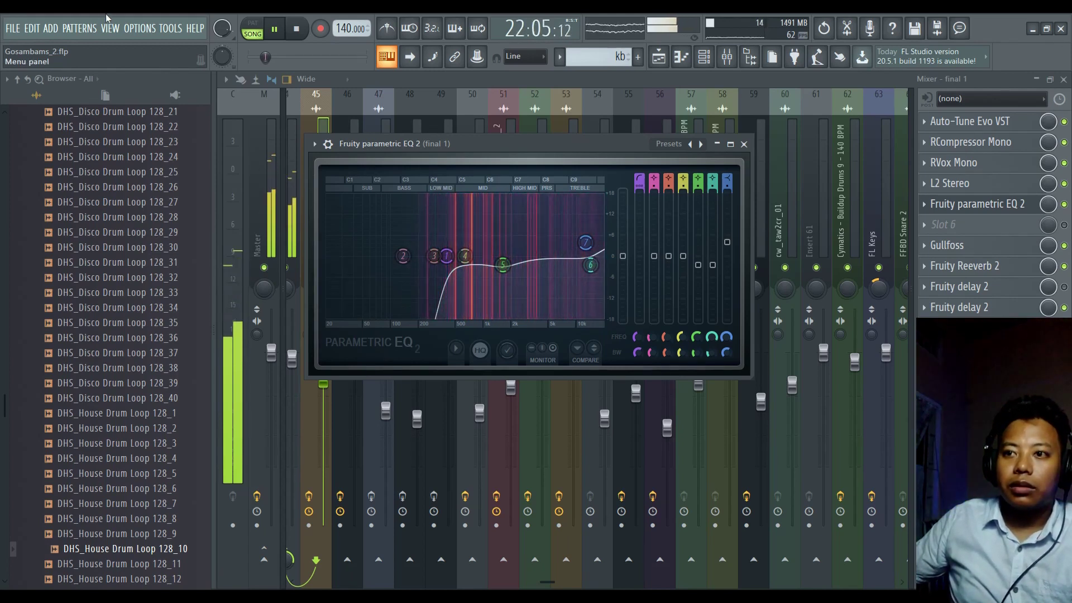
click(280, 30)
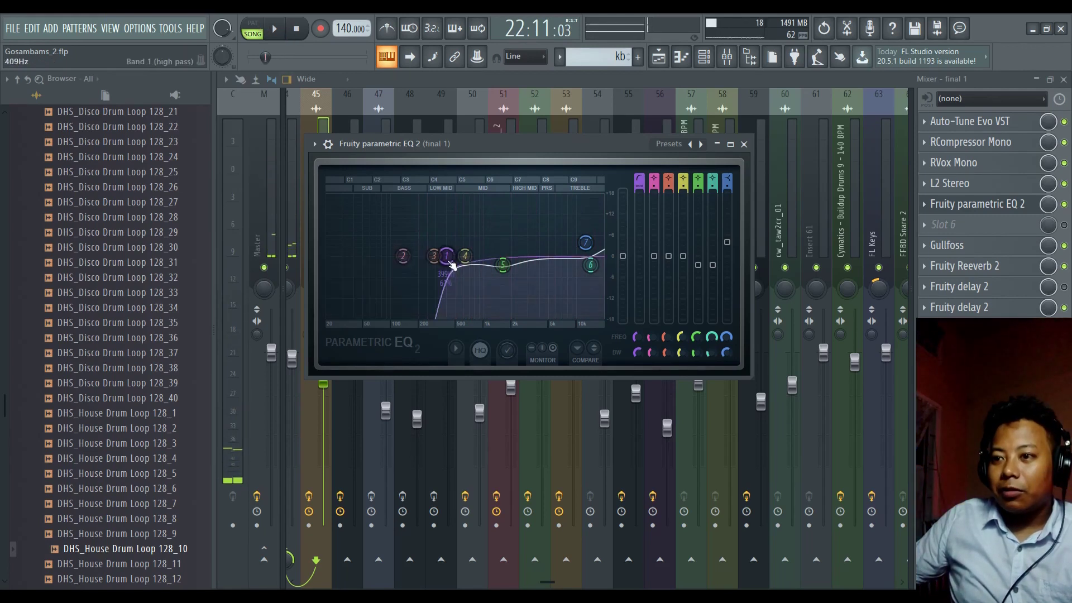
drag(450, 261, 441, 261)
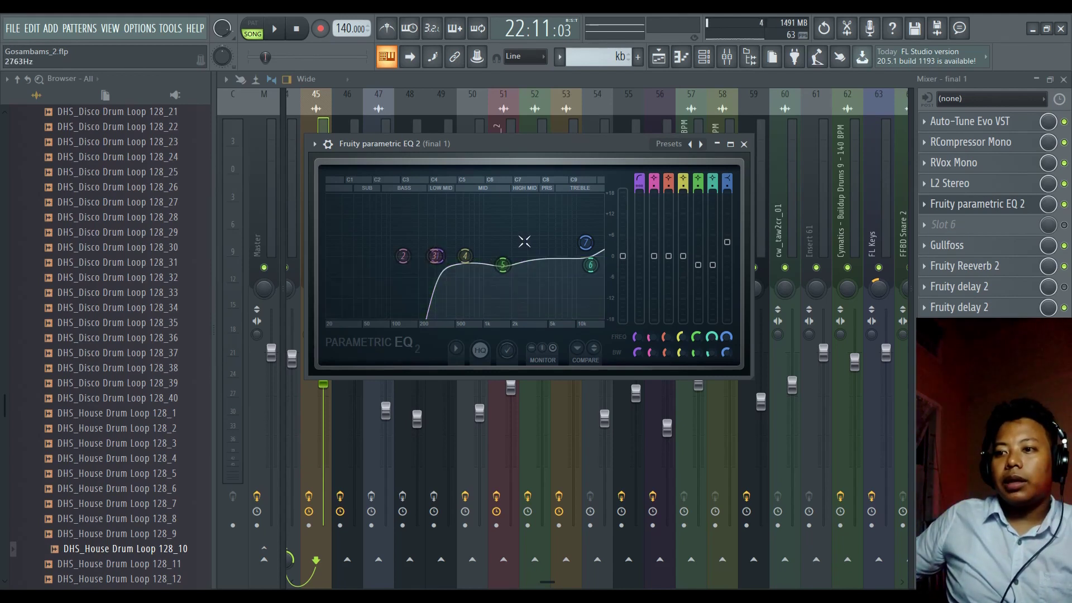
Lower the high-pass cutoff of EQ band 1 to 128 Hz and raise band 5 slightly, checking the vocal in playback.
drag(436, 255, 403, 256)
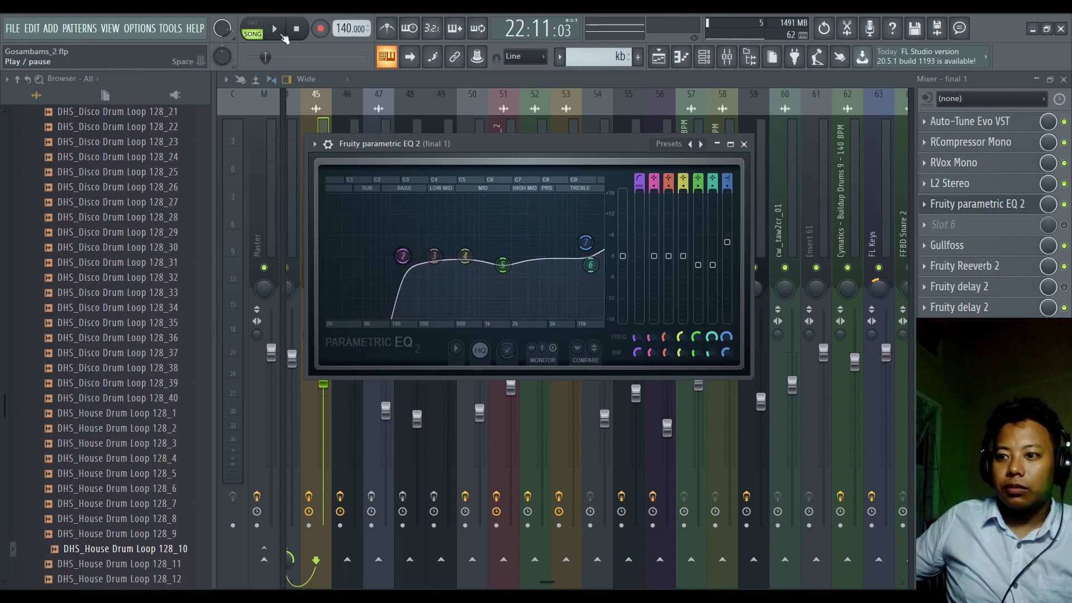
click(283, 34)
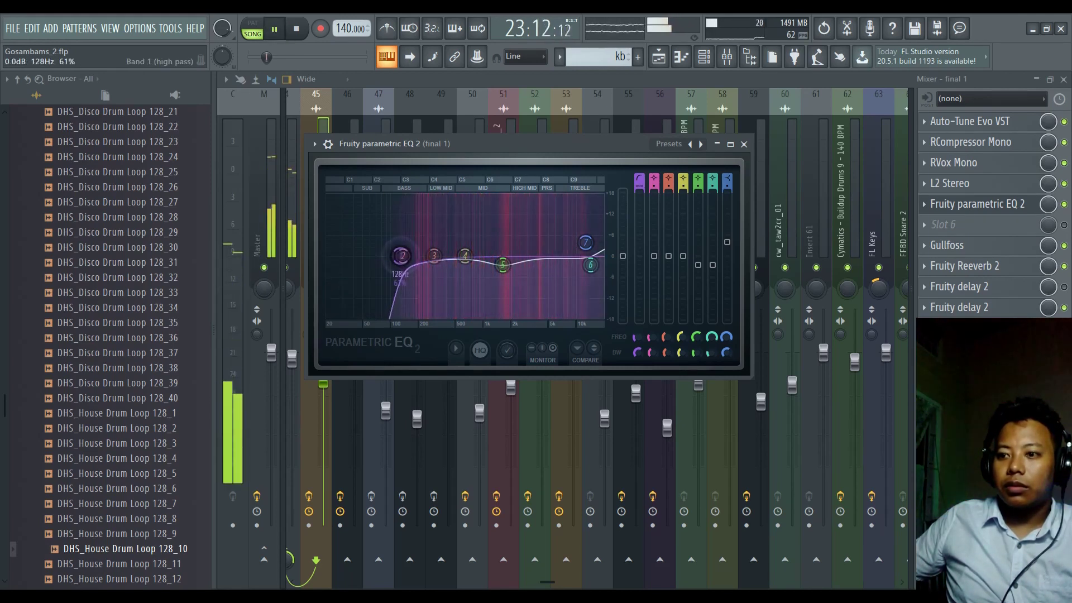
drag(503, 265, 505, 263)
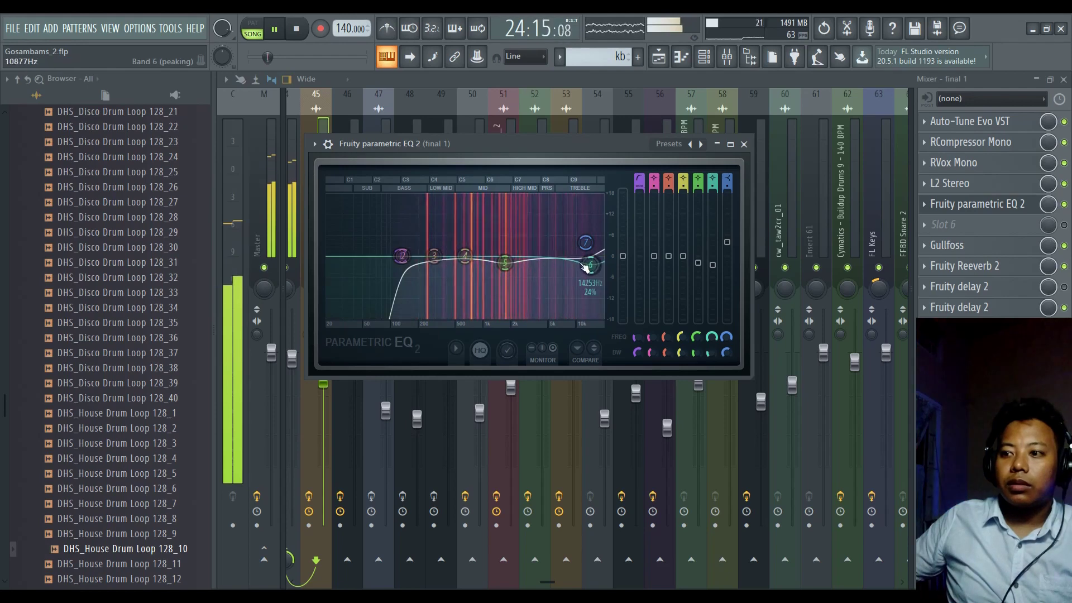
Raise EQ band 6 to a clear treble boost during playback, and close the parametric EQ.
drag(585, 268, 585, 232)
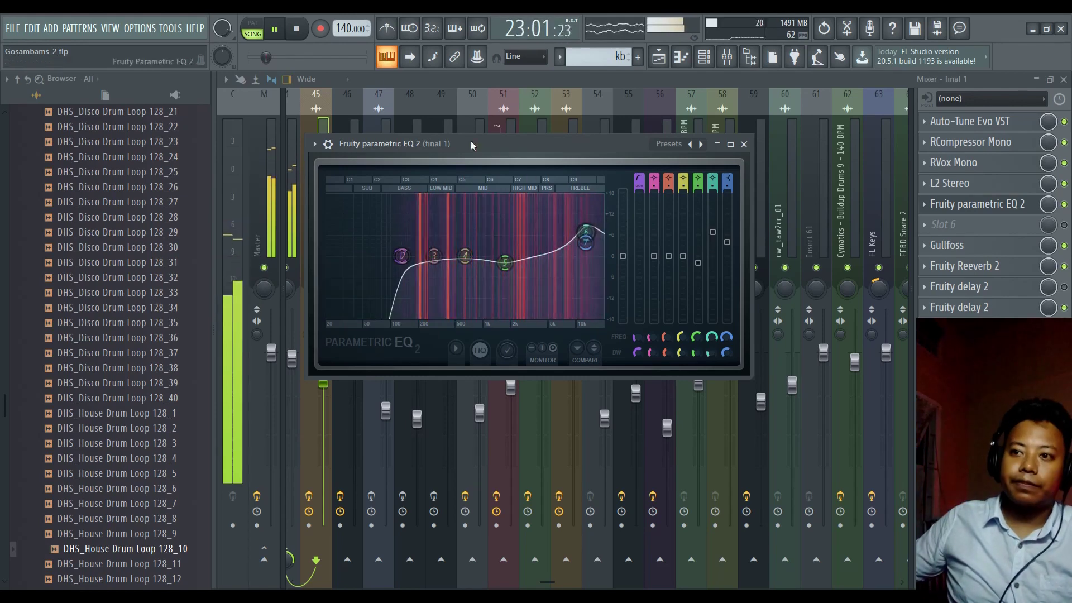
key(space)
click(744, 144)
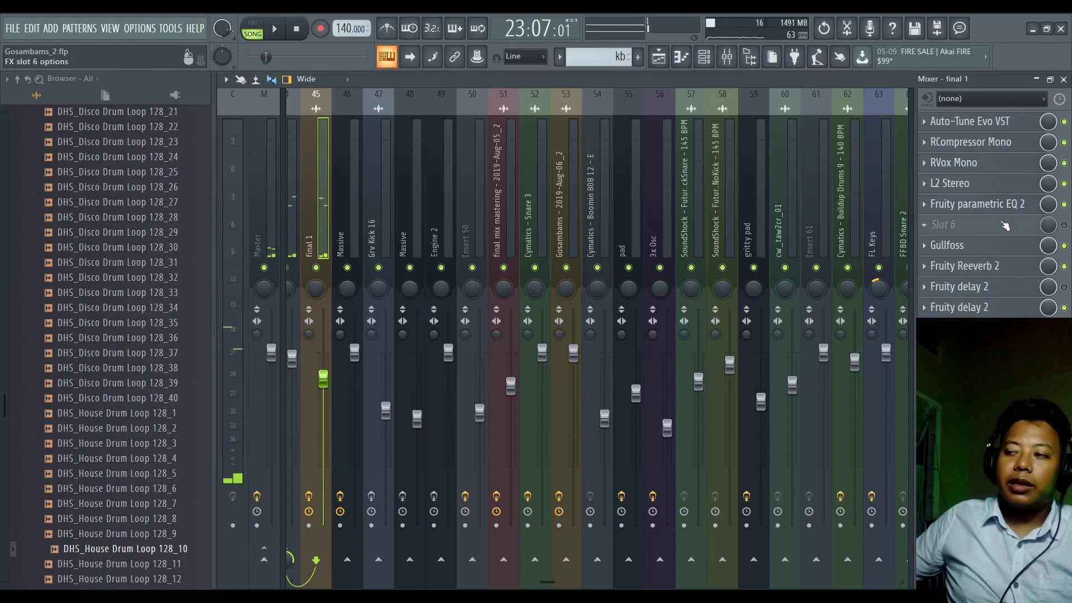
Open Gullfoss on the final 1 vocal track and examine its frequency correction during a short playback.
click(1004, 253)
drag(514, 243, 466, 153)
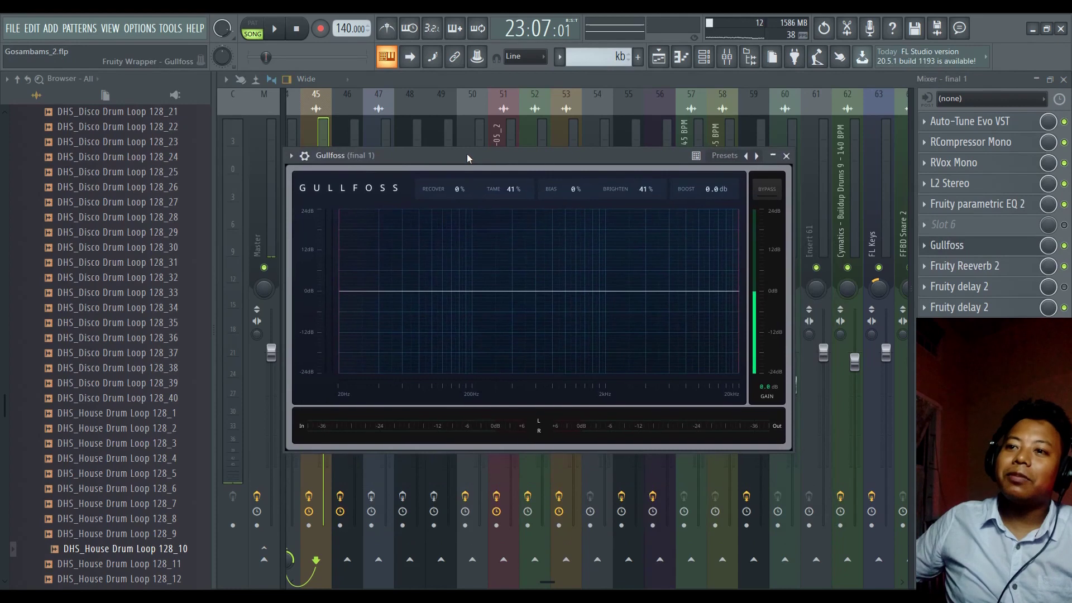
click(274, 29)
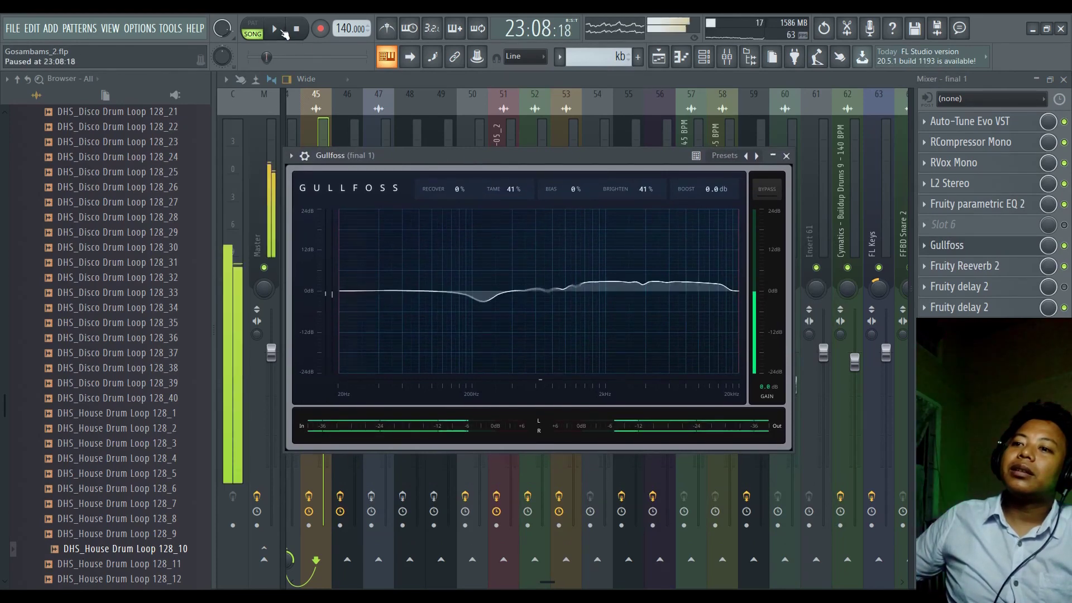
drag(415, 153, 451, 183)
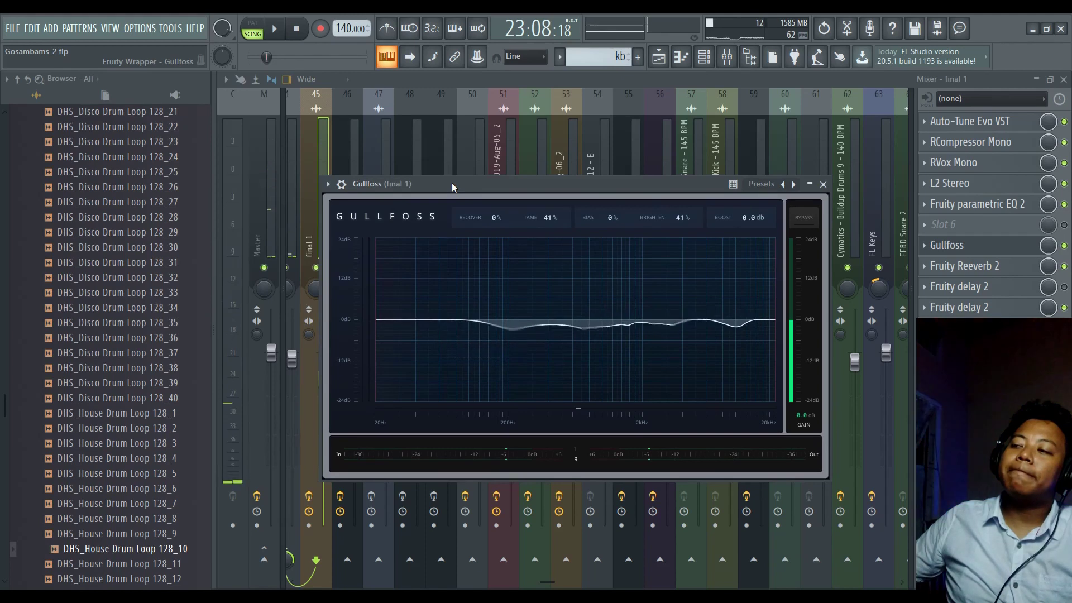
drag(452, 183, 449, 136)
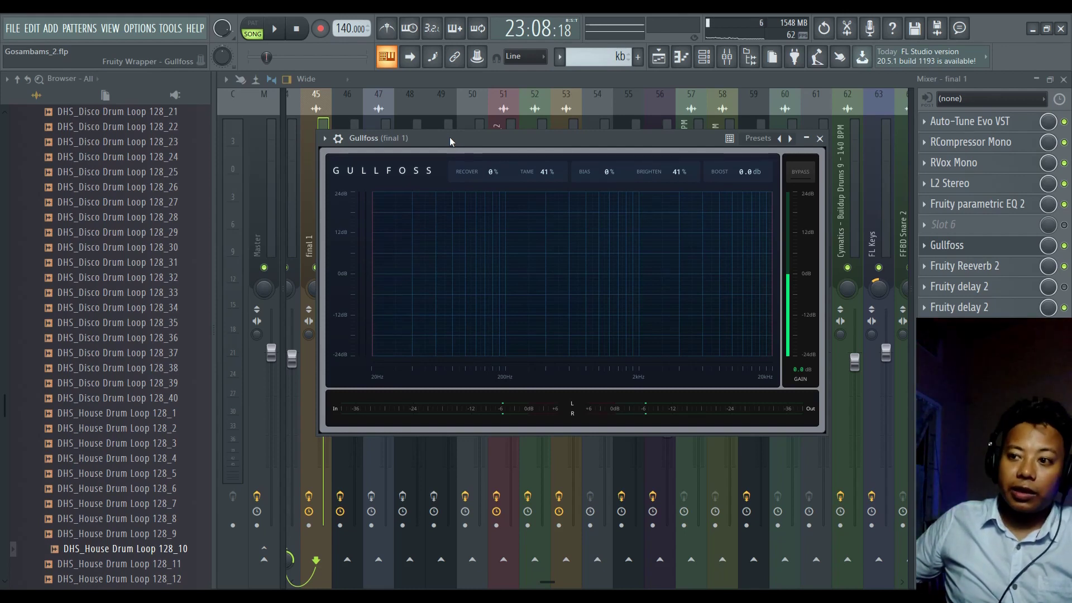
Try Gullfoss's Tame amount at 34% and 41%, set it to 44%, and put the plugin away.
mouse_move(541, 175)
mouse_down()
mouse_move(546, 191)
mouse_move(546, 175)
mouse_up()
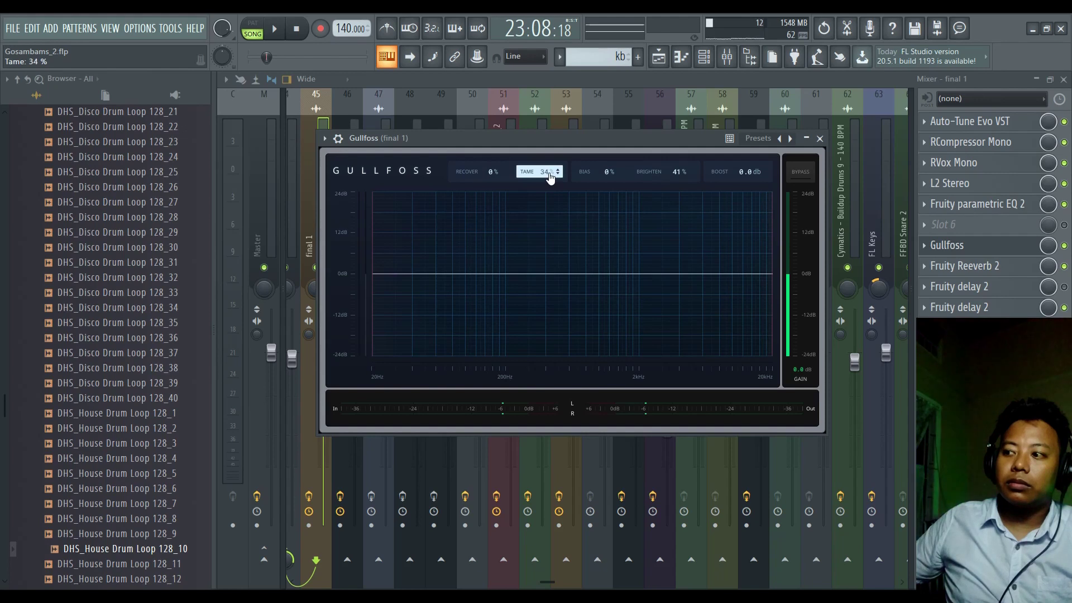
drag(550, 178, 550, 171)
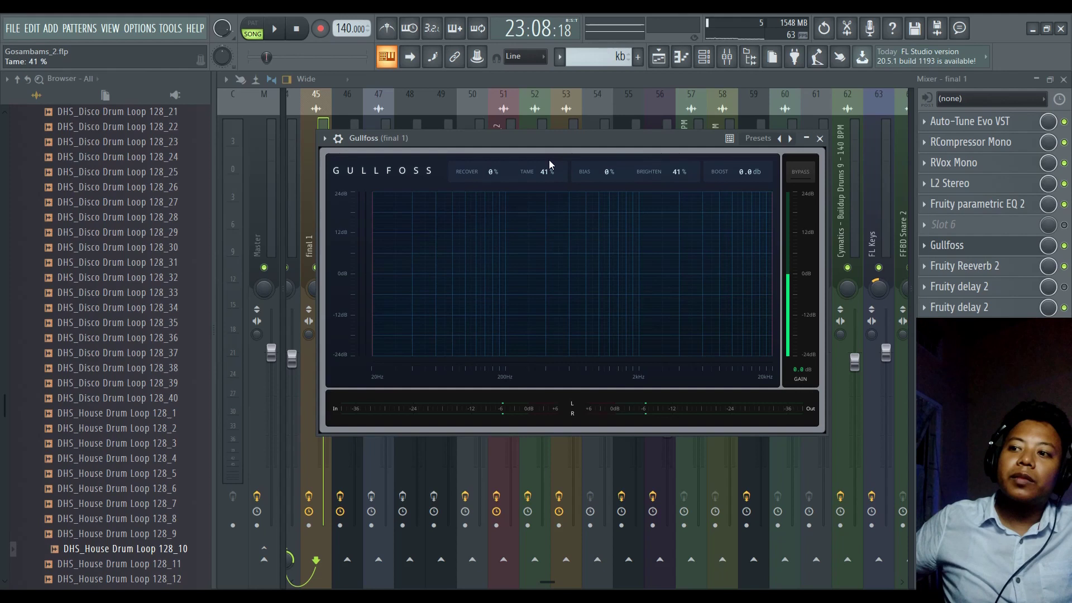
scroll(547, 172, up, 3)
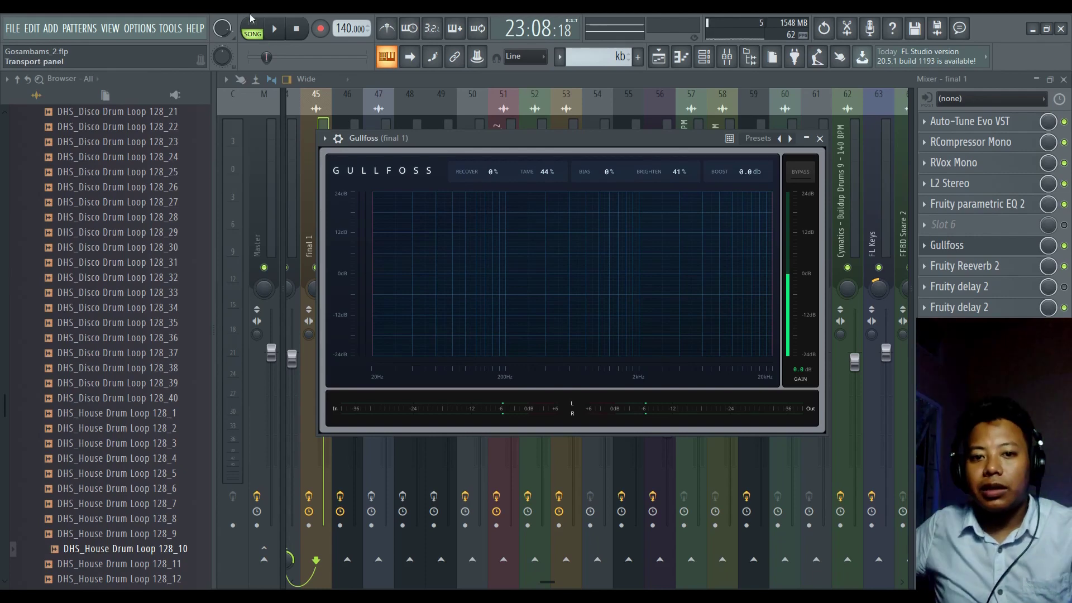
click(809, 139)
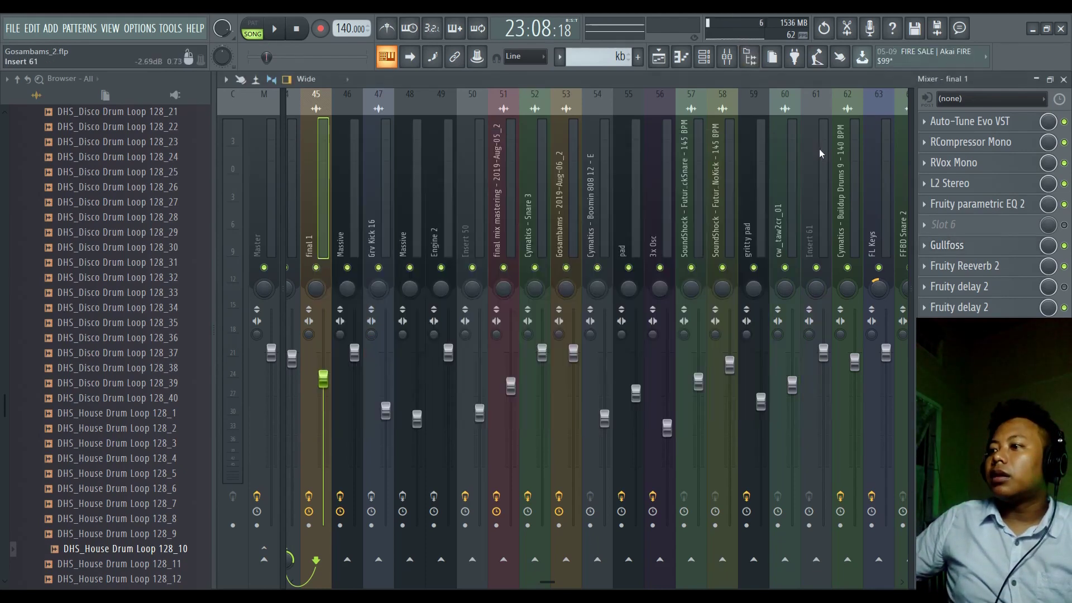
Open Fruity Reeverb 2 on the vocal track, review its controls and listen to the reverb in playback.
click(977, 271)
drag(381, 139, 434, 166)
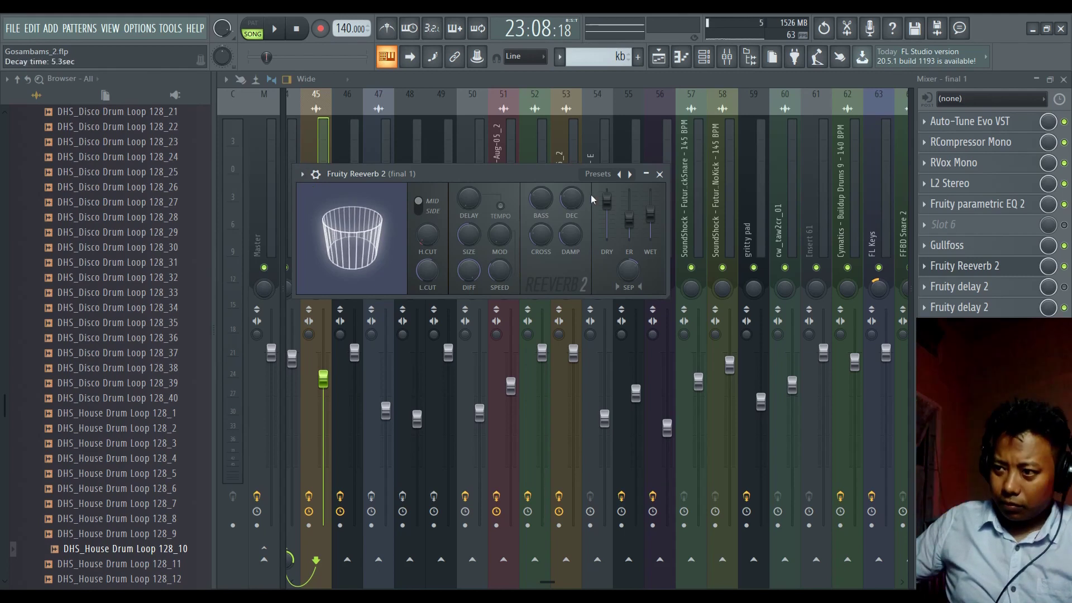
drag(563, 176, 546, 177)
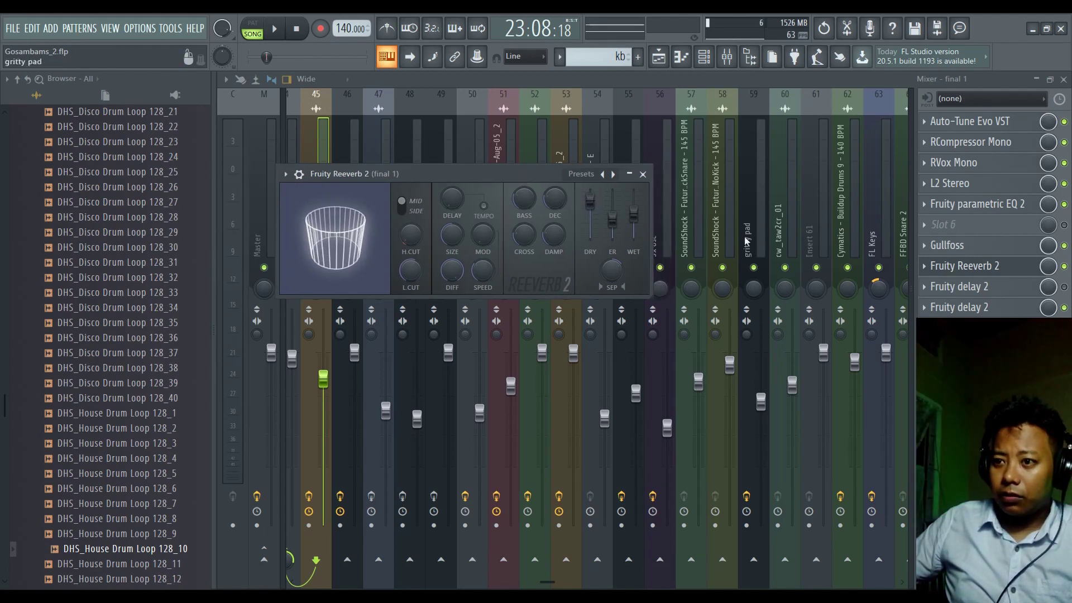
drag(385, 177, 435, 175)
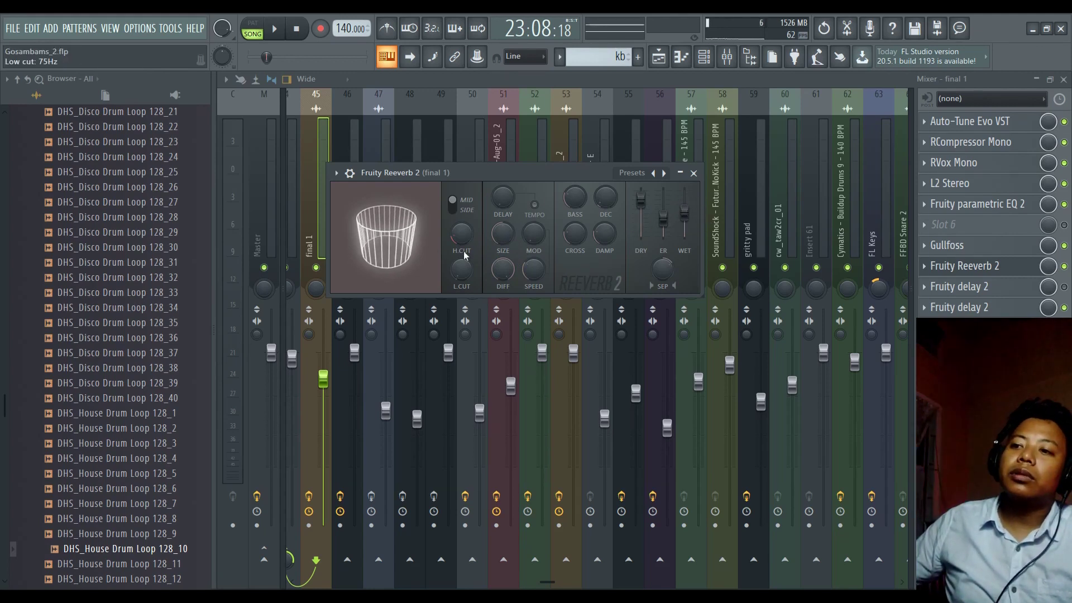
drag(435, 173, 448, 184)
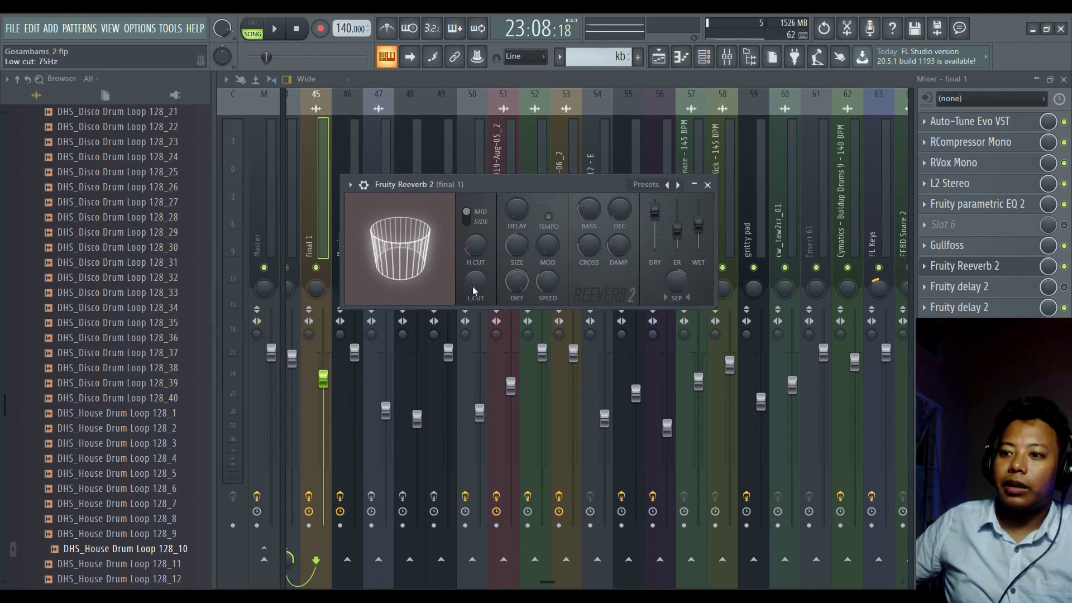
click(274, 29)
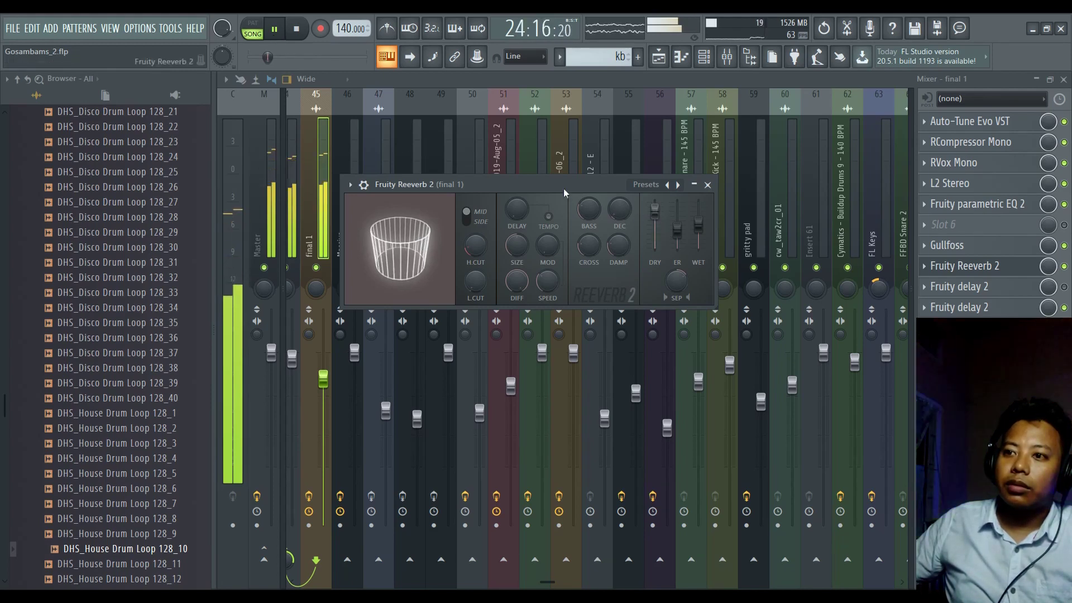
click(275, 29)
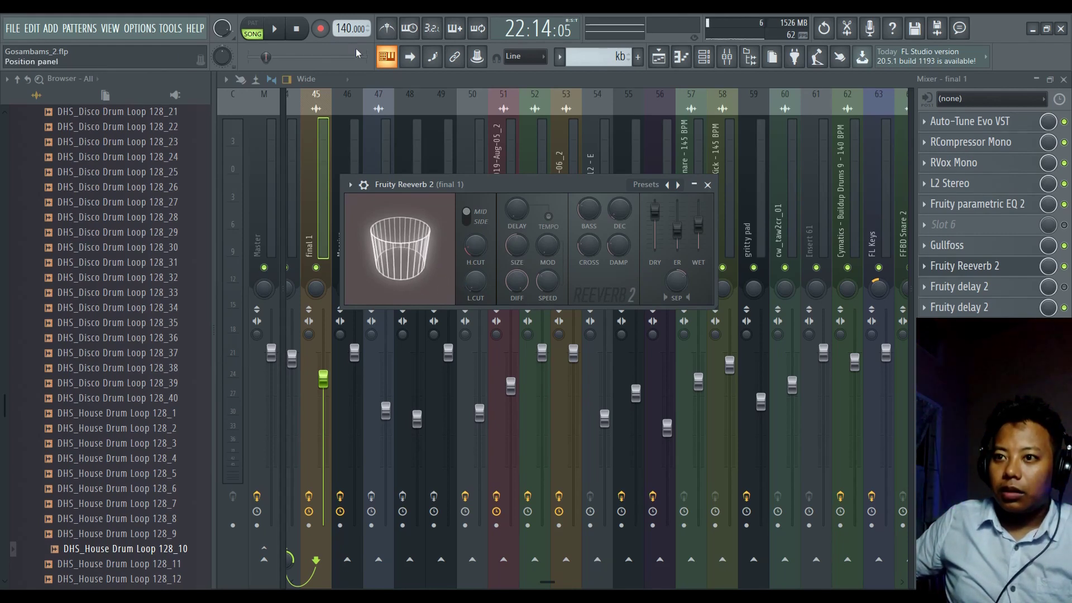
drag(499, 191, 512, 193)
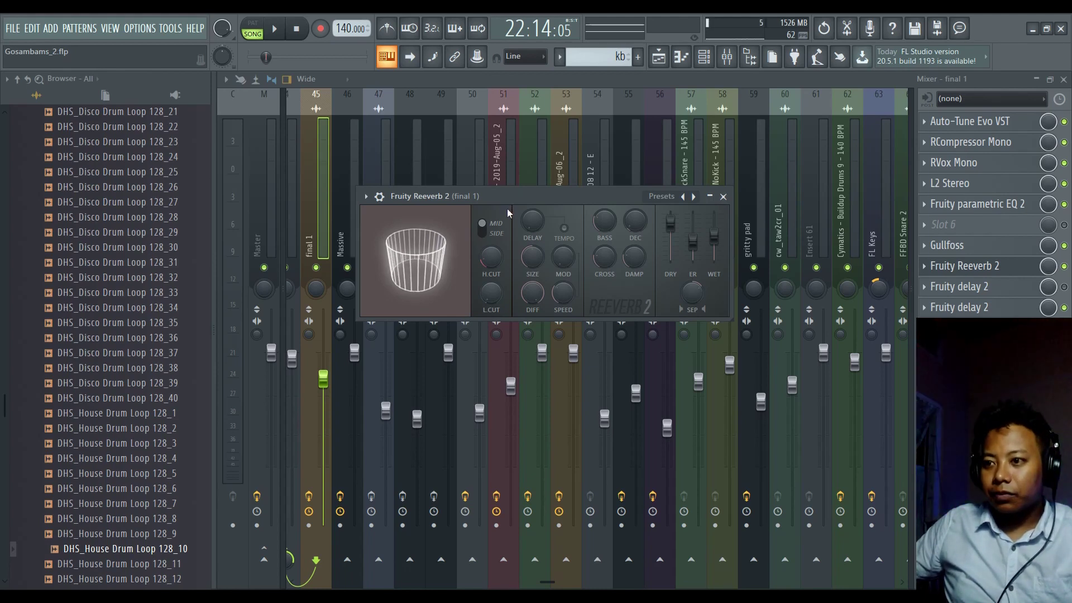
drag(507, 199, 518, 167)
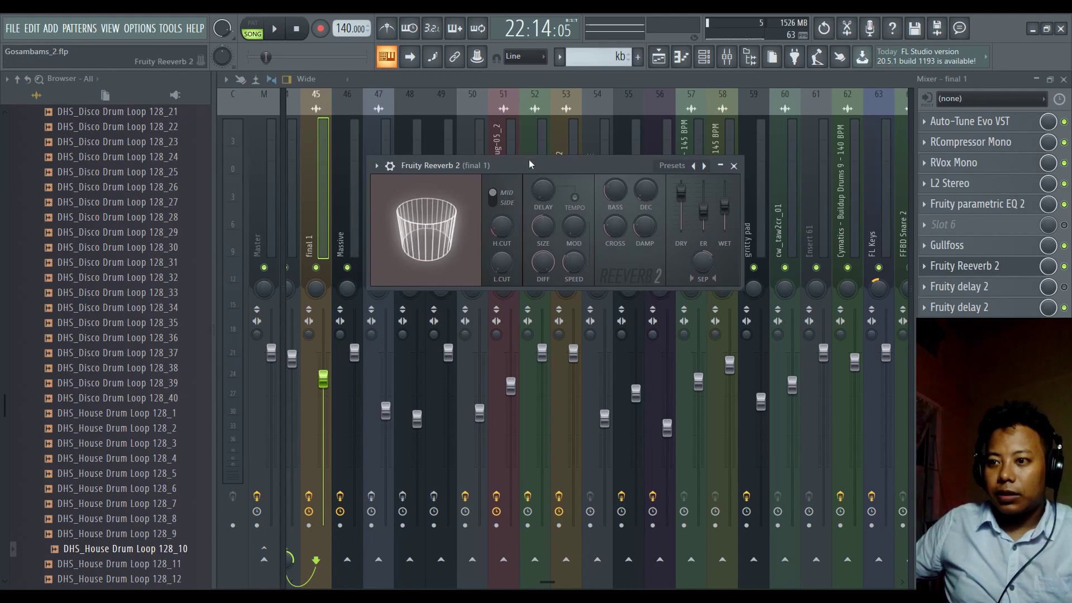
drag(527, 162, 515, 173)
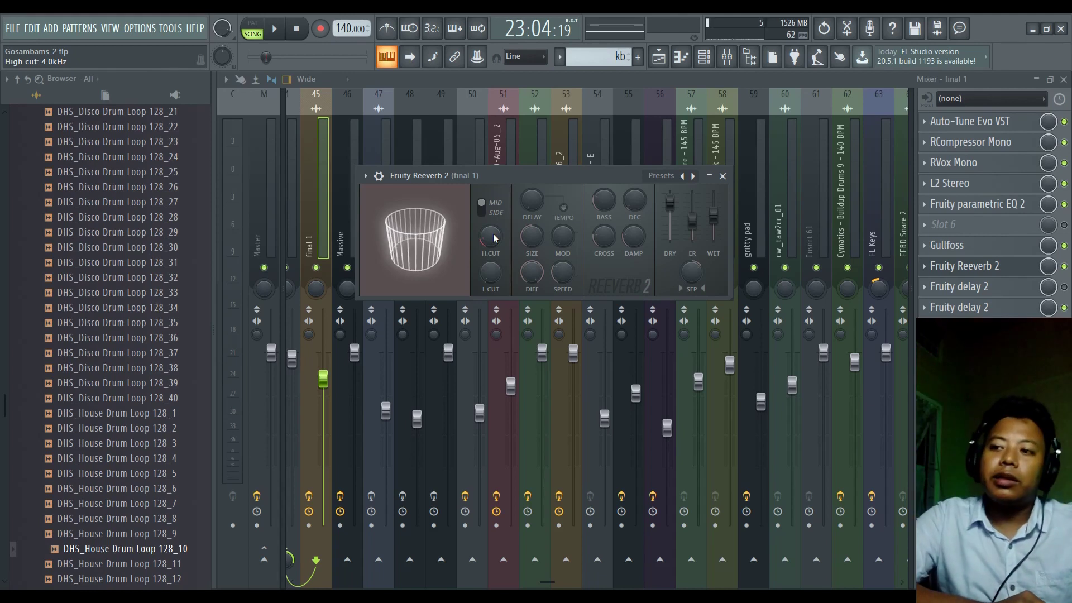
Raise the reverb's low cut to 1621 Hz while listening to the vocal in playback.
click(274, 29)
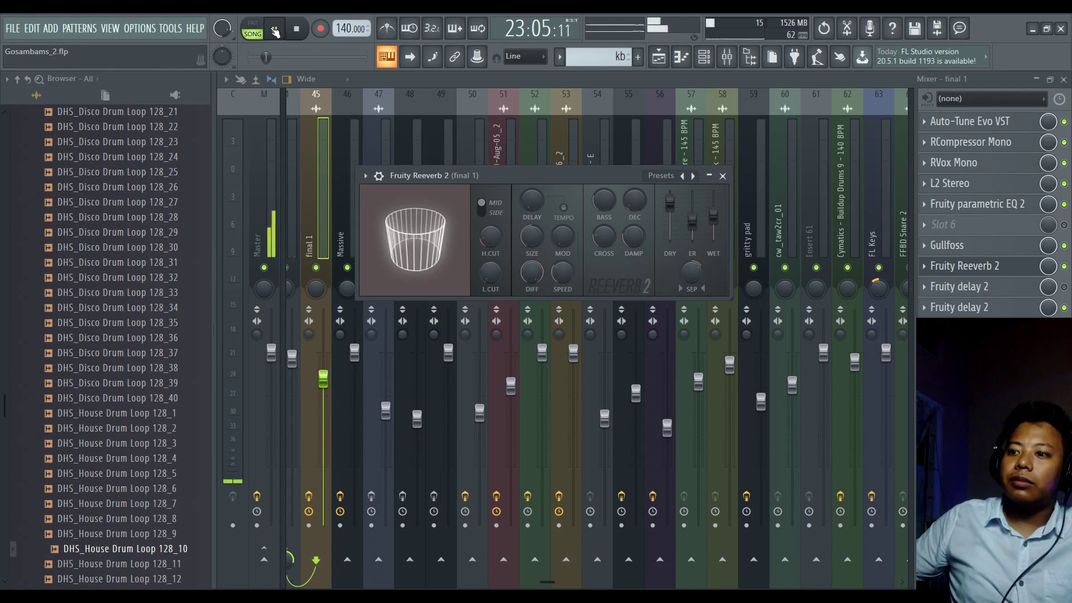
drag(481, 270, 481, 251)
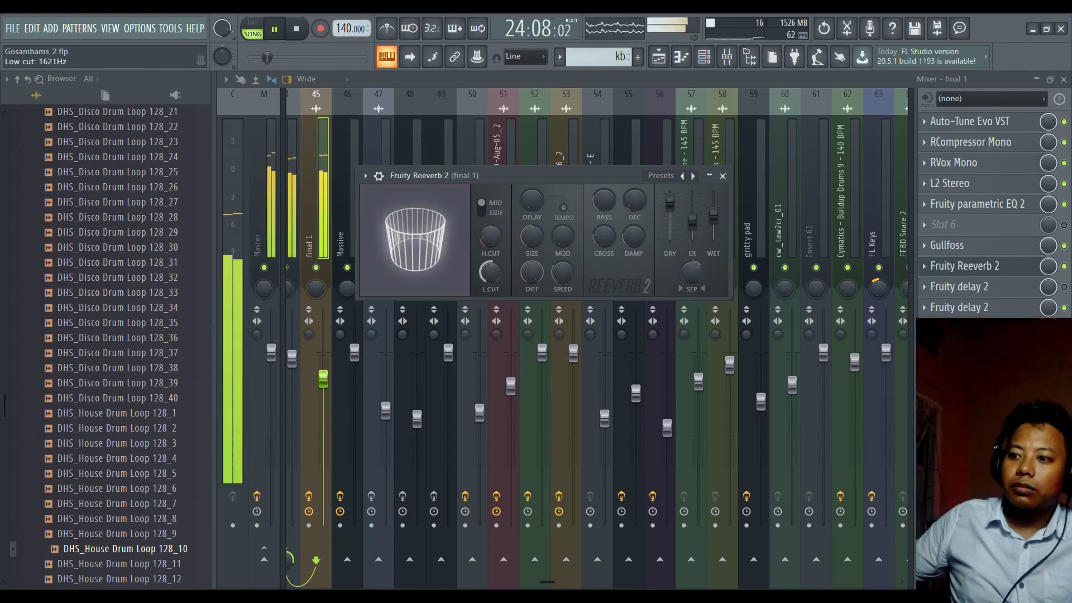
click(275, 30)
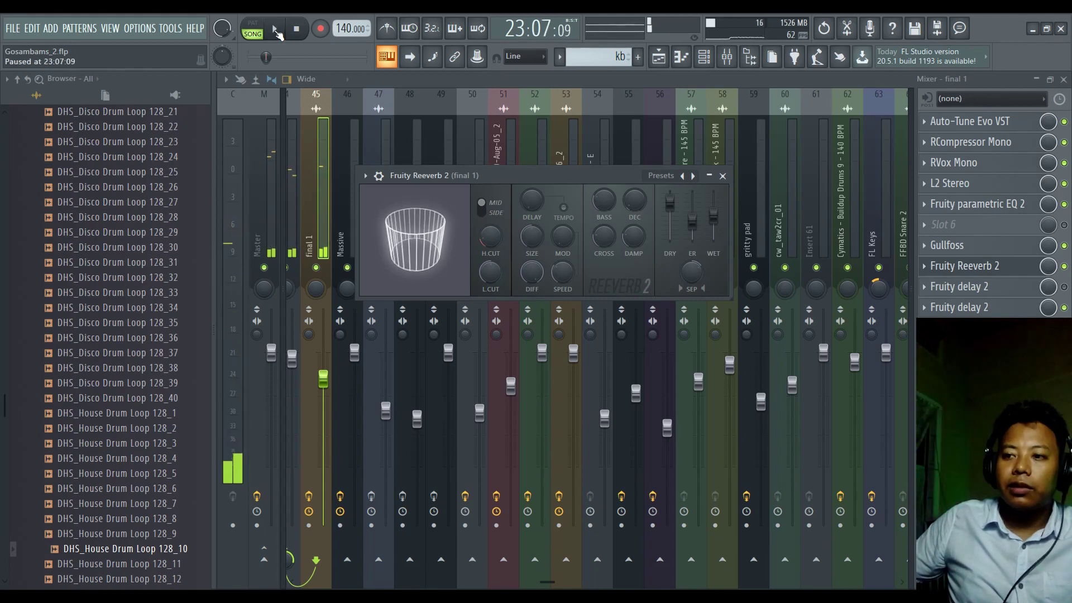
Increase the decay time of Fruity Reeverb 2 slightly and close the reverb.
drag(545, 181, 496, 175)
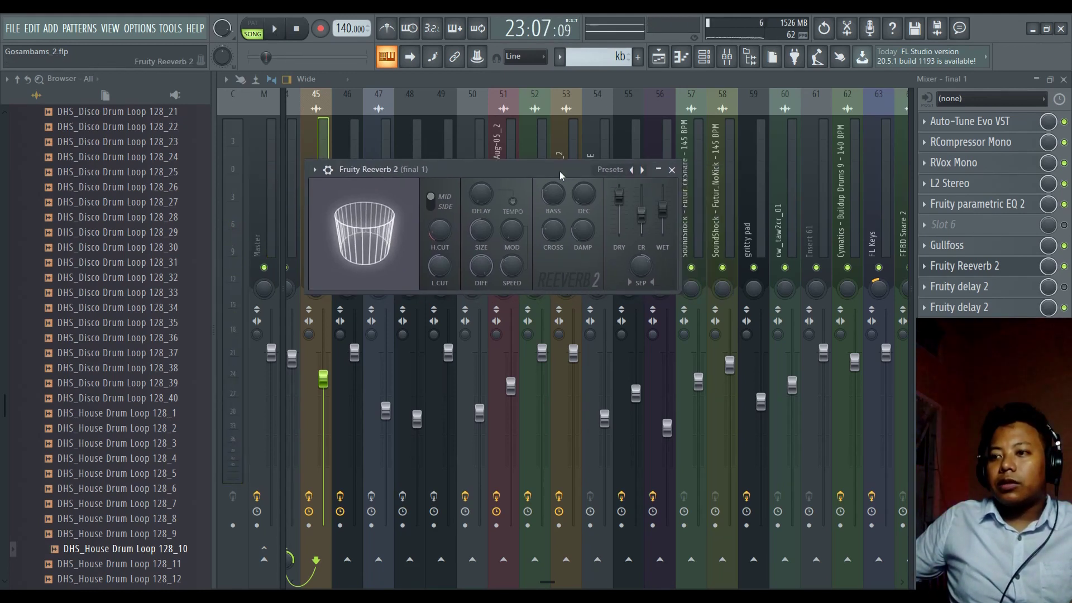
drag(558, 171, 575, 173)
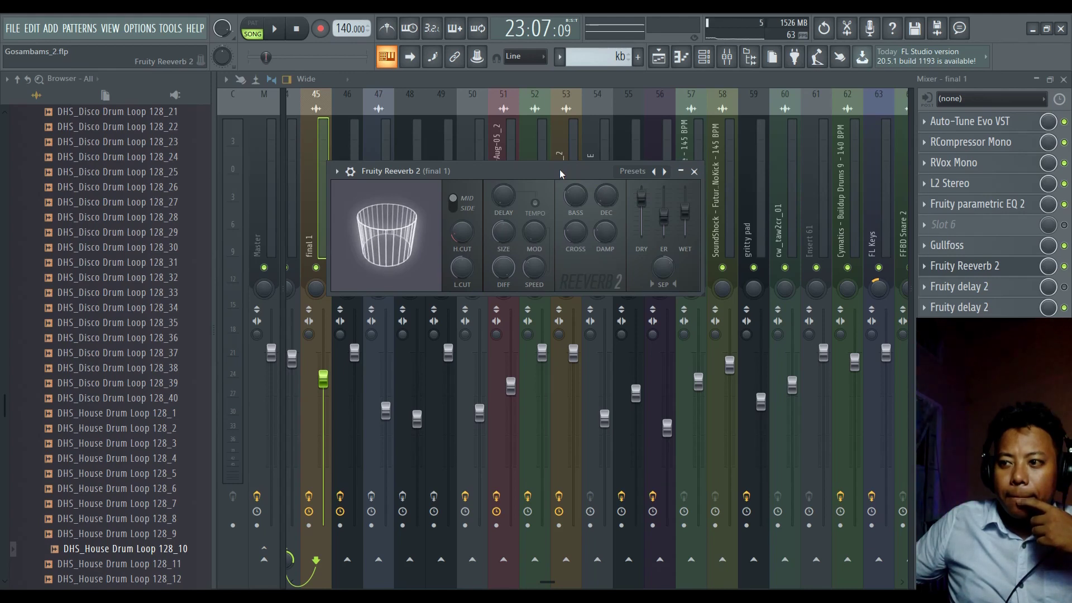
drag(560, 170, 574, 169)
drag(620, 200, 620, 187)
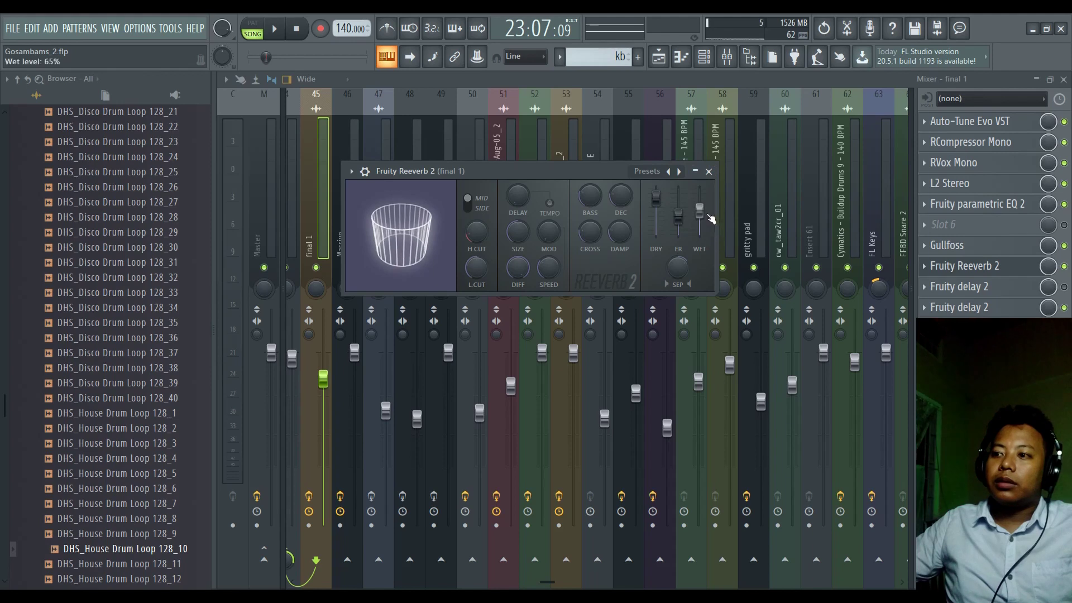
click(709, 172)
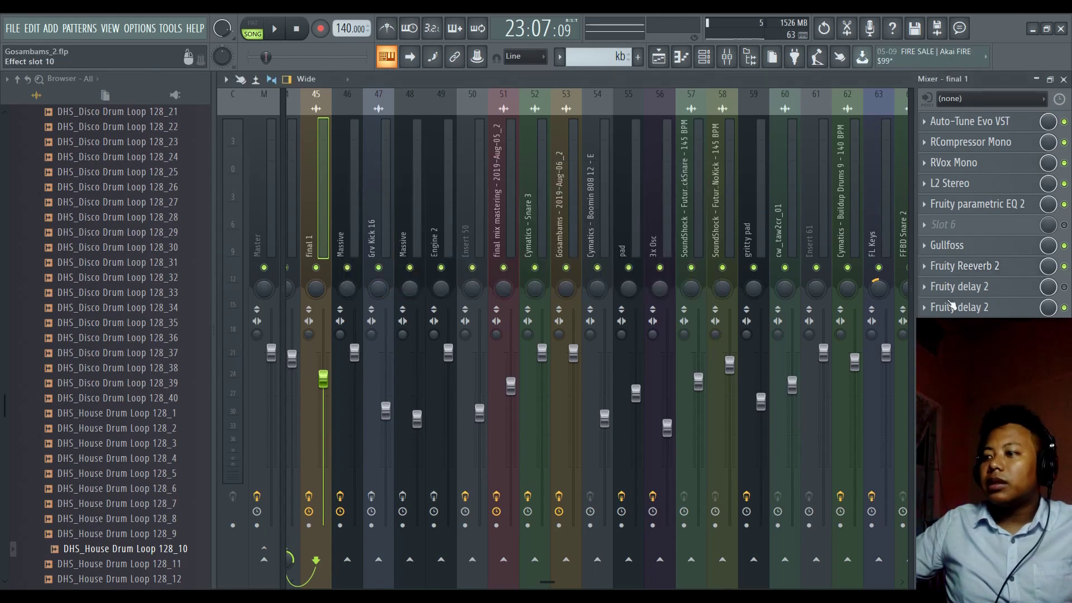
Open Fruity delay 2 in effect slot 10, review its feedback and time settings, and close it.
click(960, 307)
drag(383, 186, 403, 213)
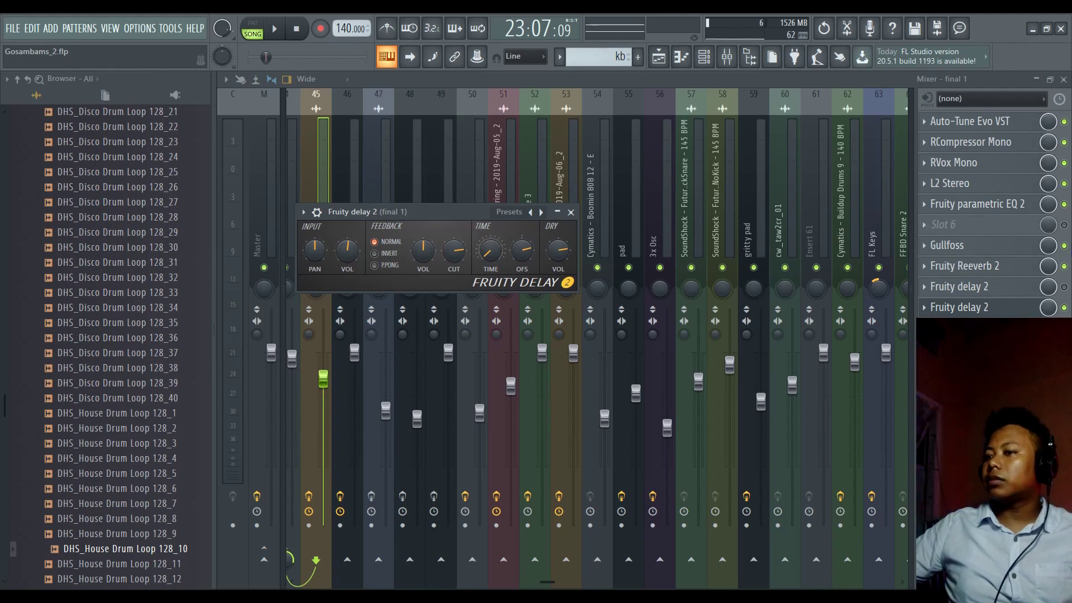
click(571, 213)
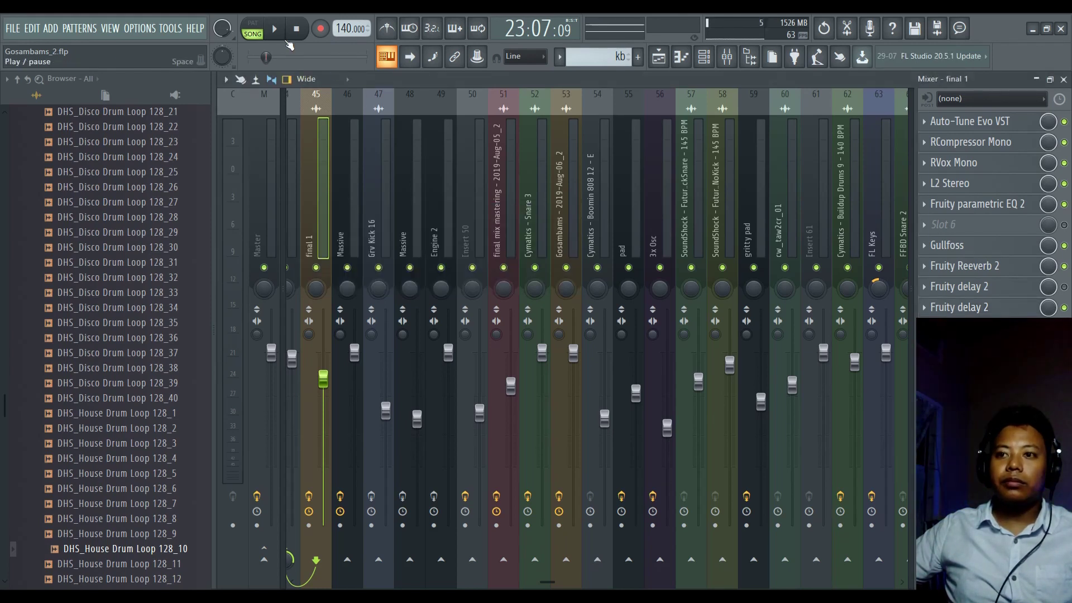